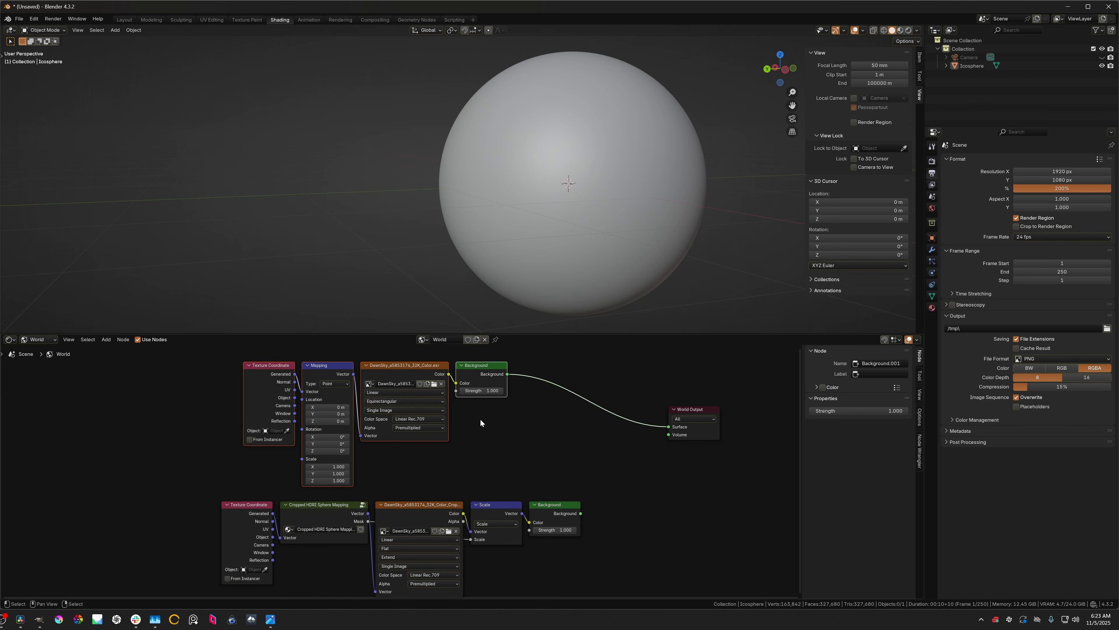
left_click(201, 384)
left_click_drag(181, 375, 484, 430)
left_click(158, 503)
left_click_drag(155, 504, 549, 571)
left_click(460, 440)
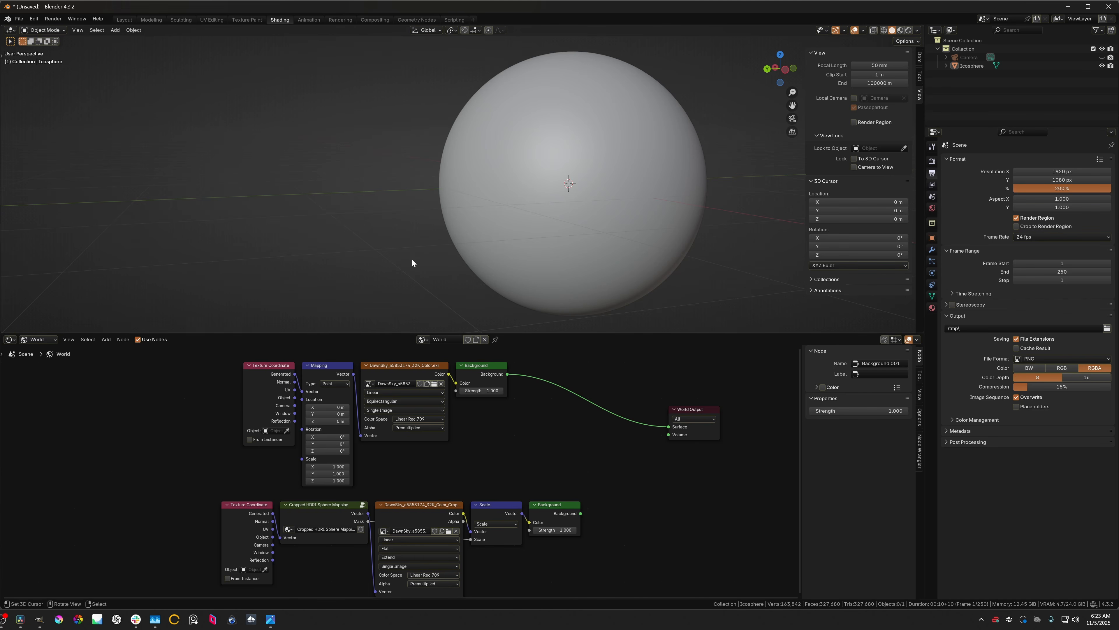
- Preview the full equirectangular sky in rendered shading and examine the horizon and lighting around the icosphere
key("z")
left_click(404, 189)
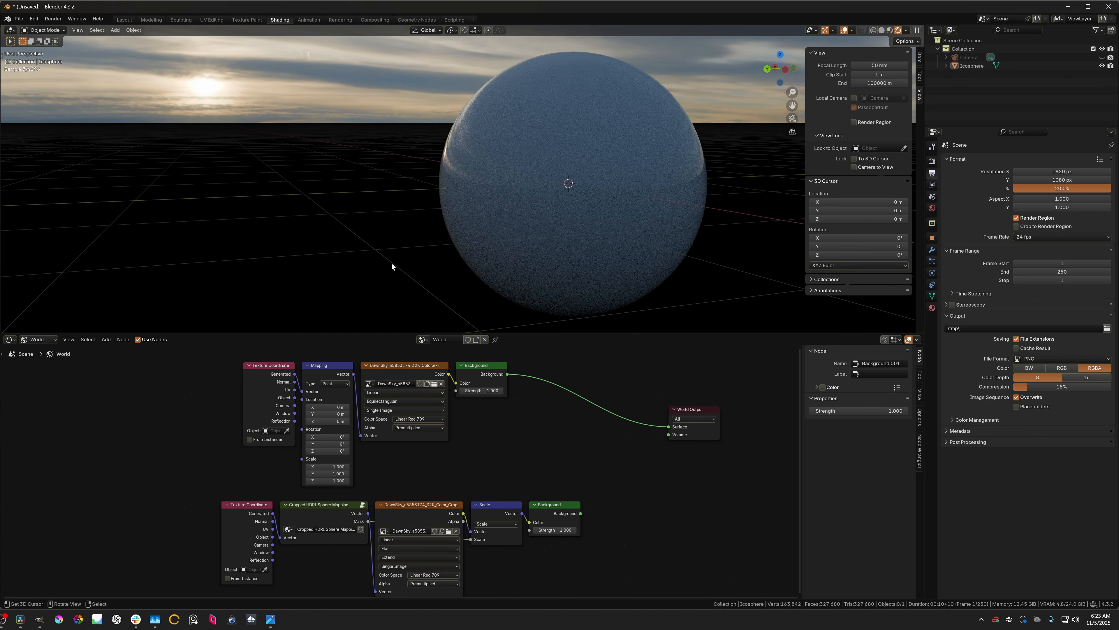
middle_click_drag(388, 252, 416, 256)
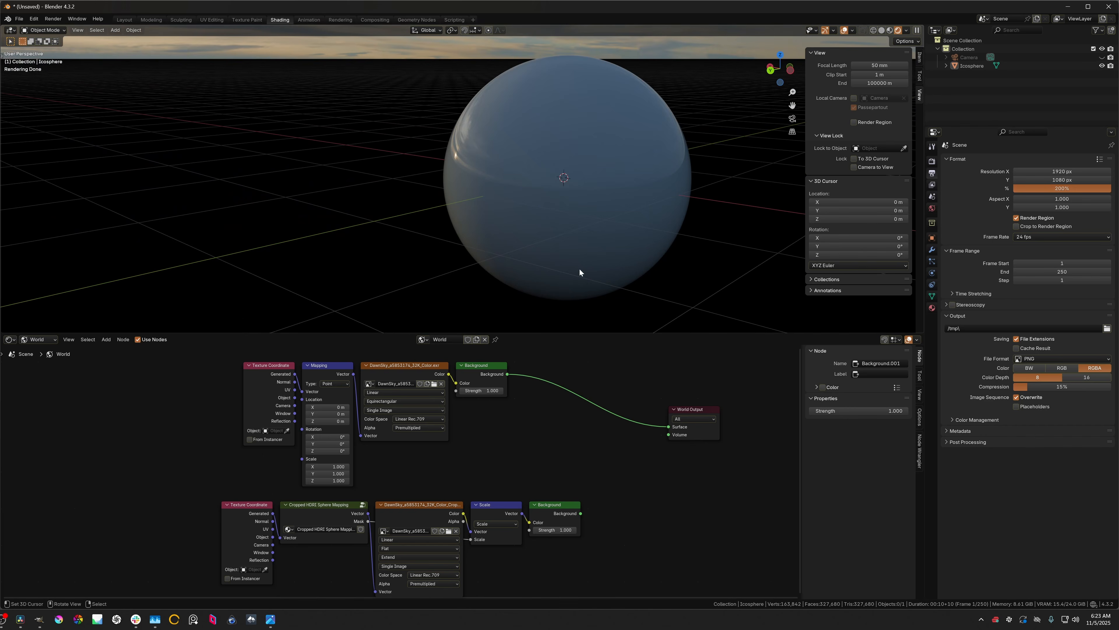
middle_click_drag(580, 272, 456, 328)
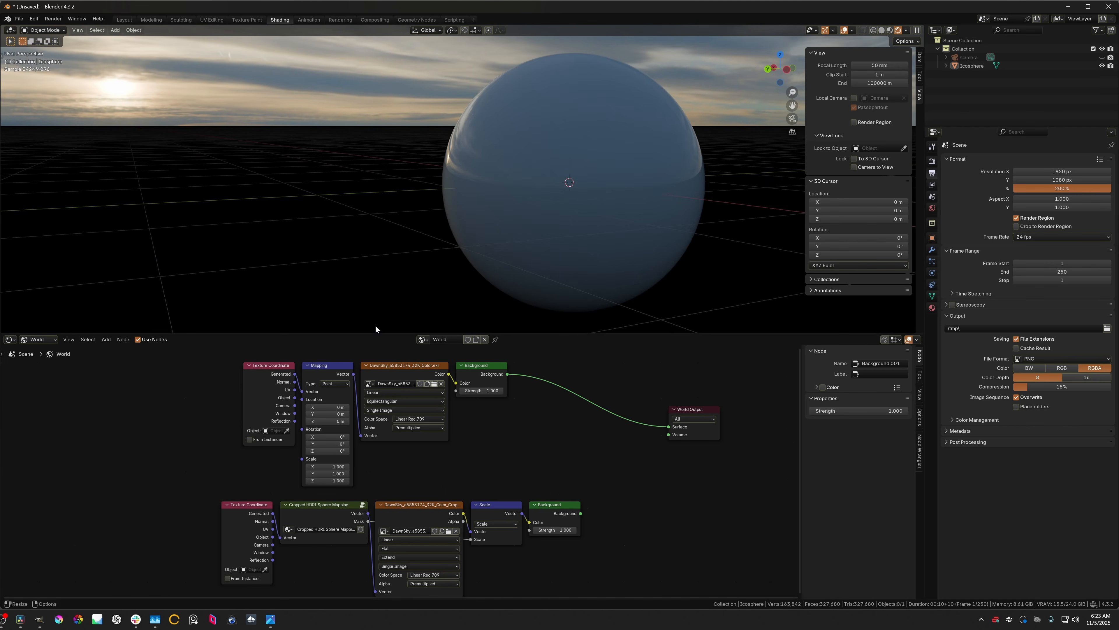
middle_click_drag(367, 259, 369, 259)
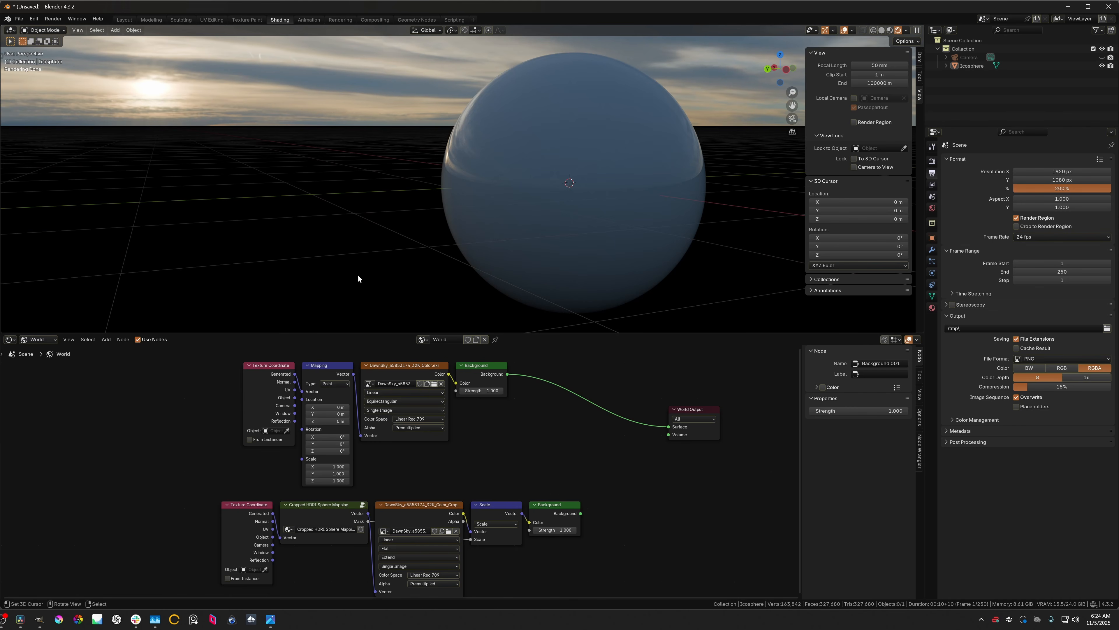
- Return the viewport to solid shading and link the cropped HDRI chain's Background node to the World Output's Surface
key("z")
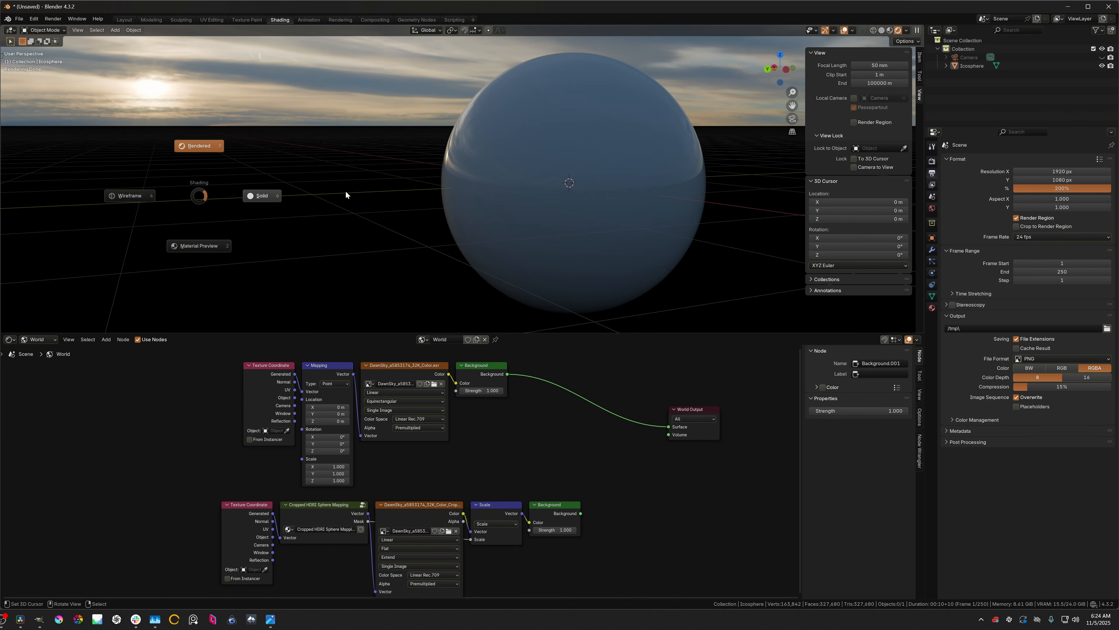
left_click(349, 190)
left_click_drag(571, 512, 667, 427)
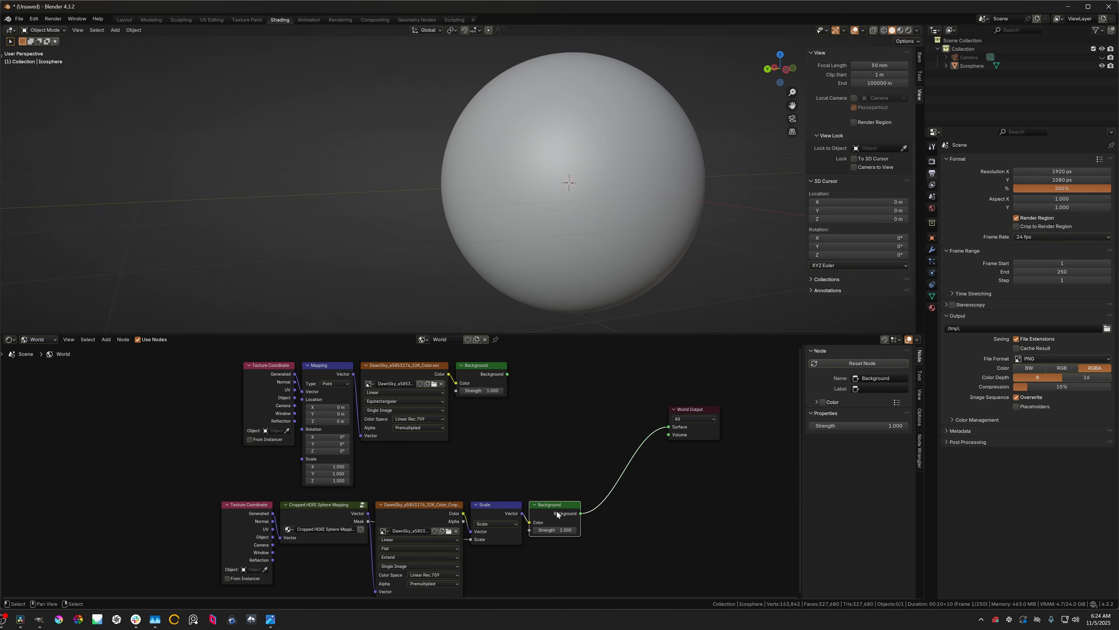
- Preview the cropped sky setup in rendered shading from several angles, and return the viewport to solid shading
key("z")
left_click(405, 227)
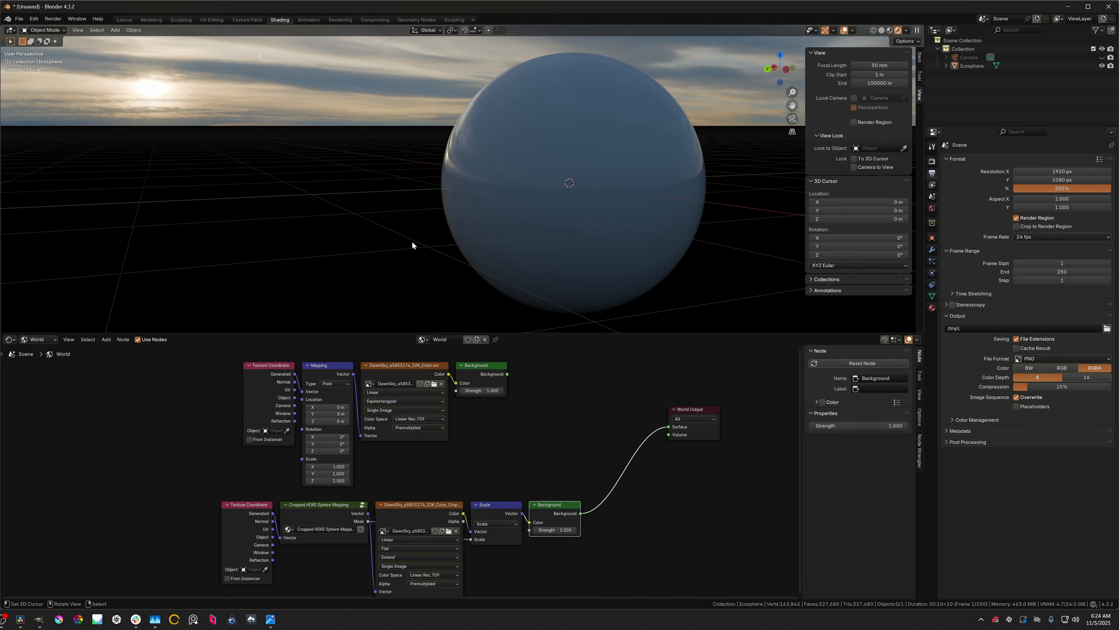
middle_click_drag(412, 242, 530, 302)
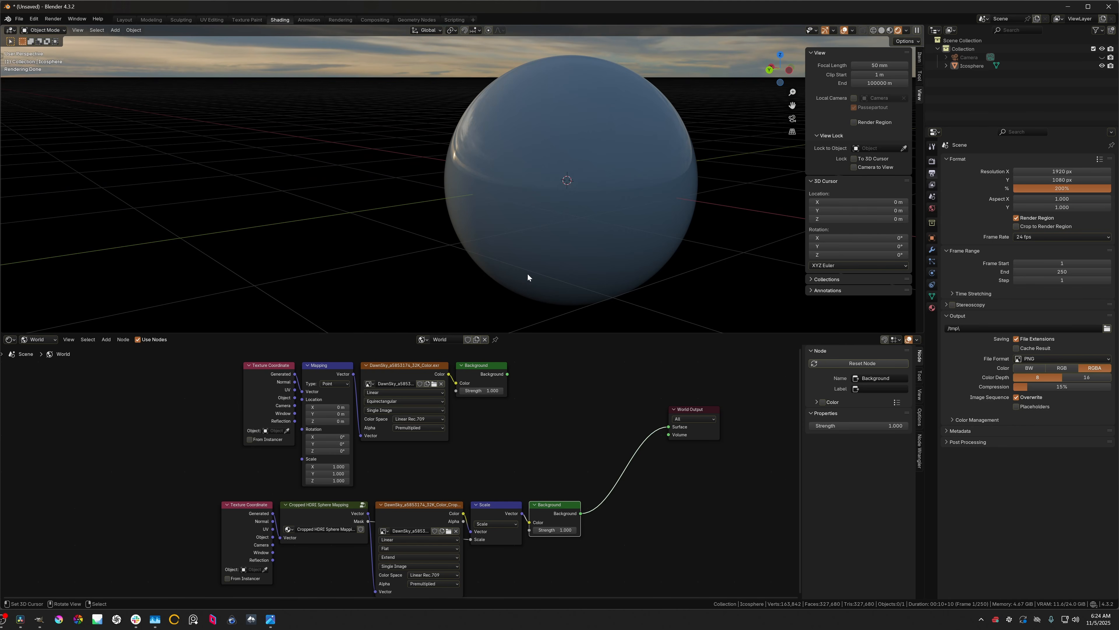
middle_click_drag(530, 280, 512, 259)
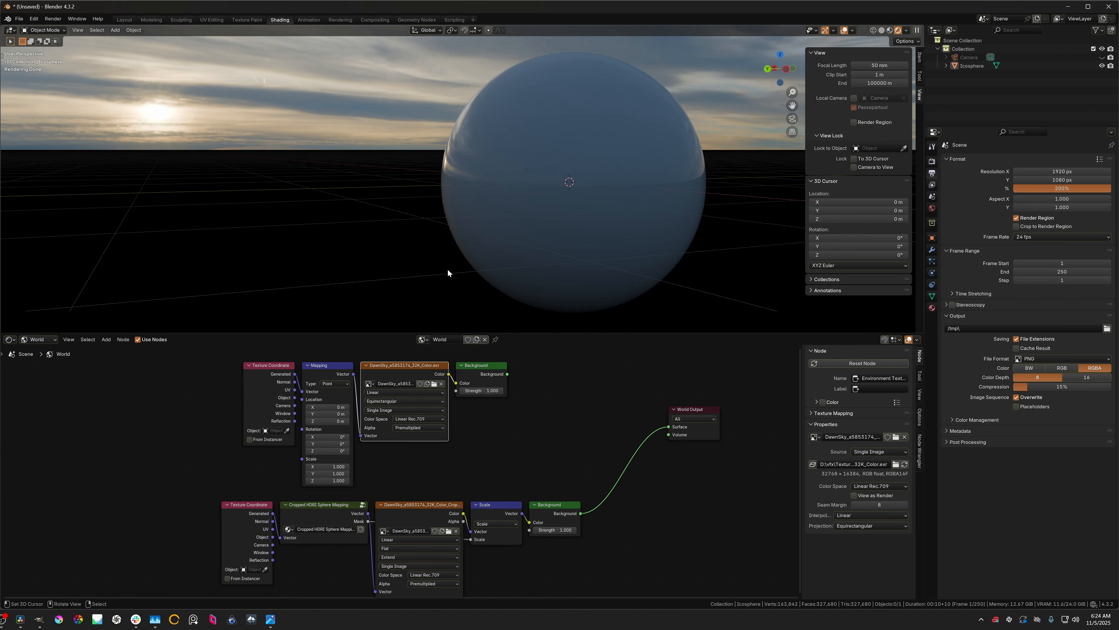
key("z")
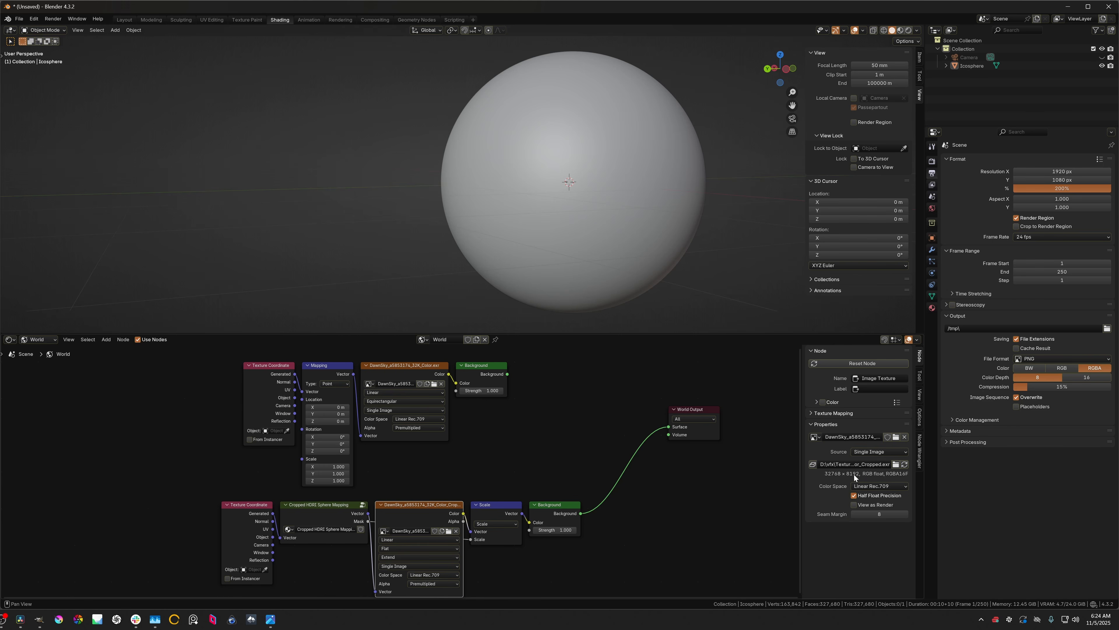
- Switch to GIMP and resize the sky image's canvas to 32768 × 8192 px by halving its height, resizing all layers
left_click(39, 619)
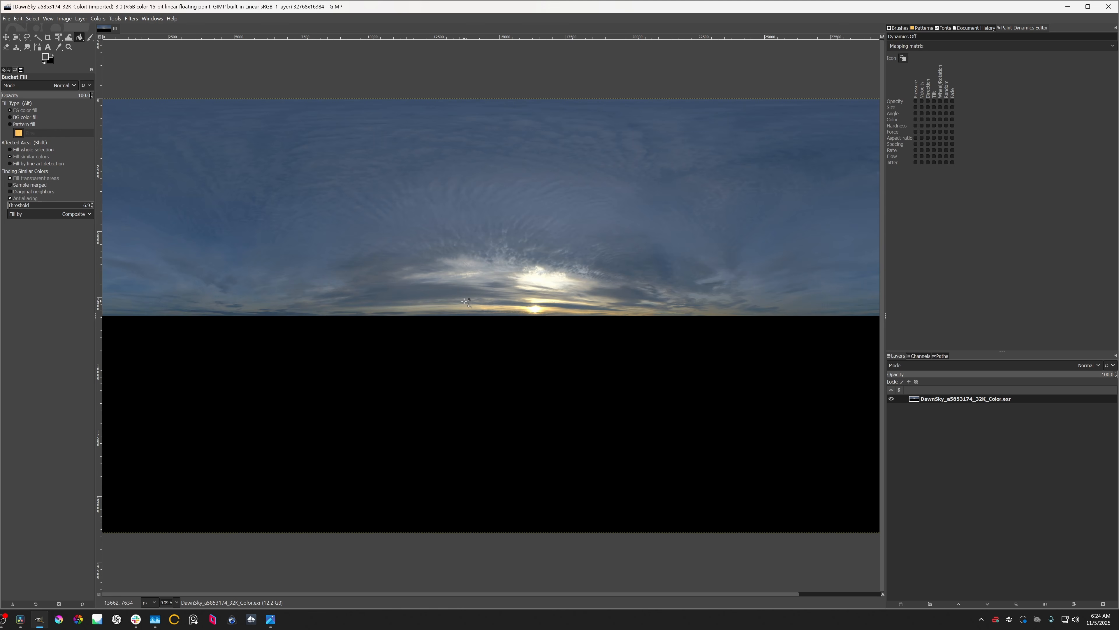
middle_click_drag(466, 301, 427, 275)
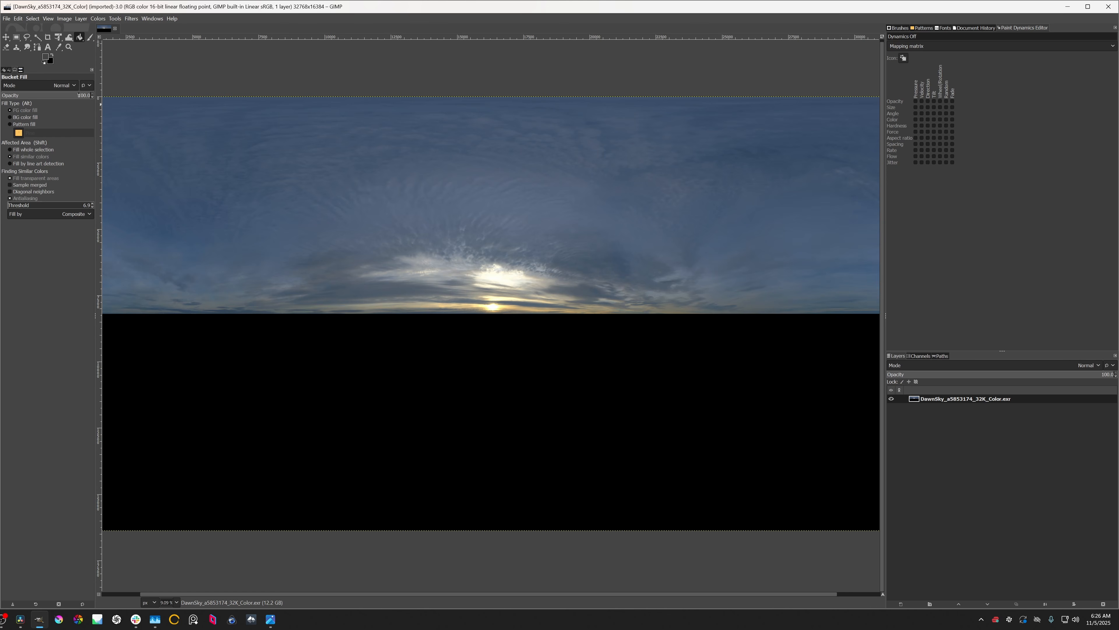
left_click(64, 19)
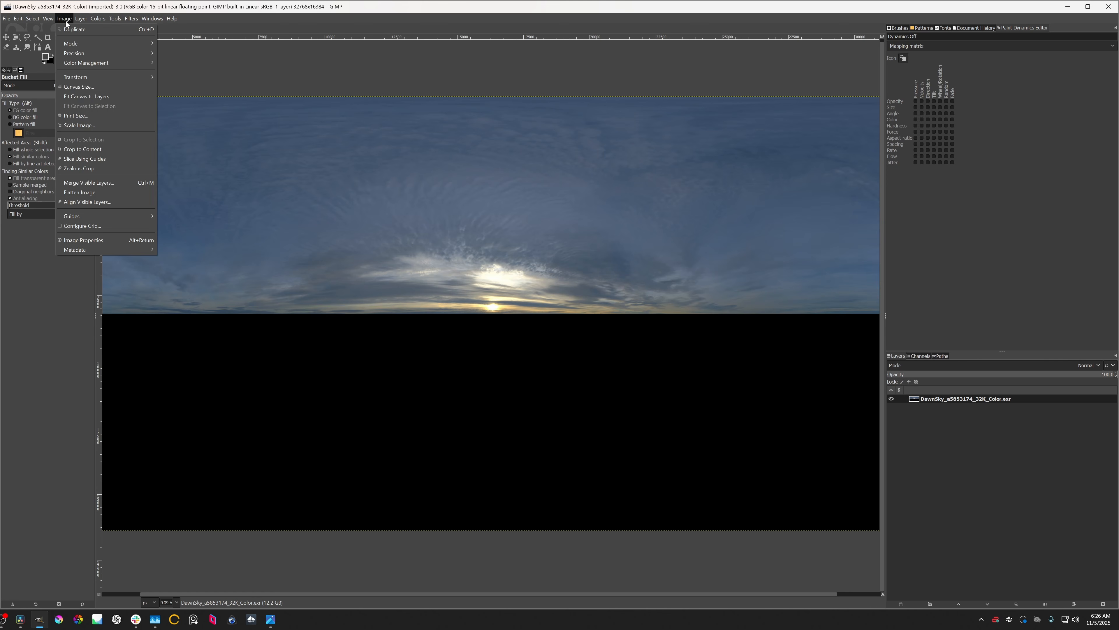
left_click(75, 87)
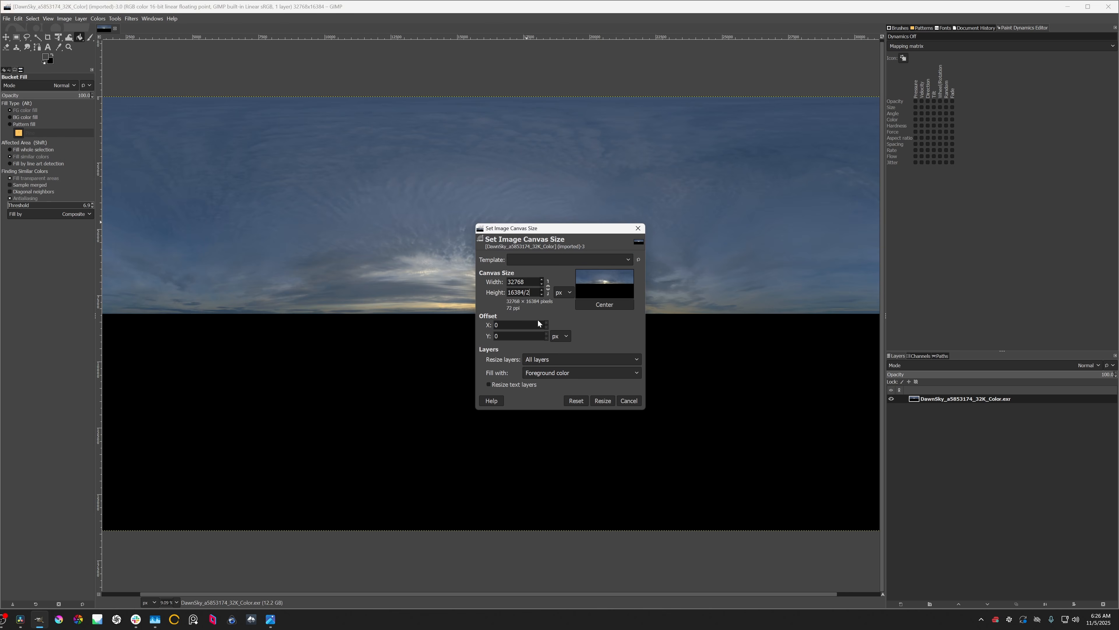
left_click(529, 282)
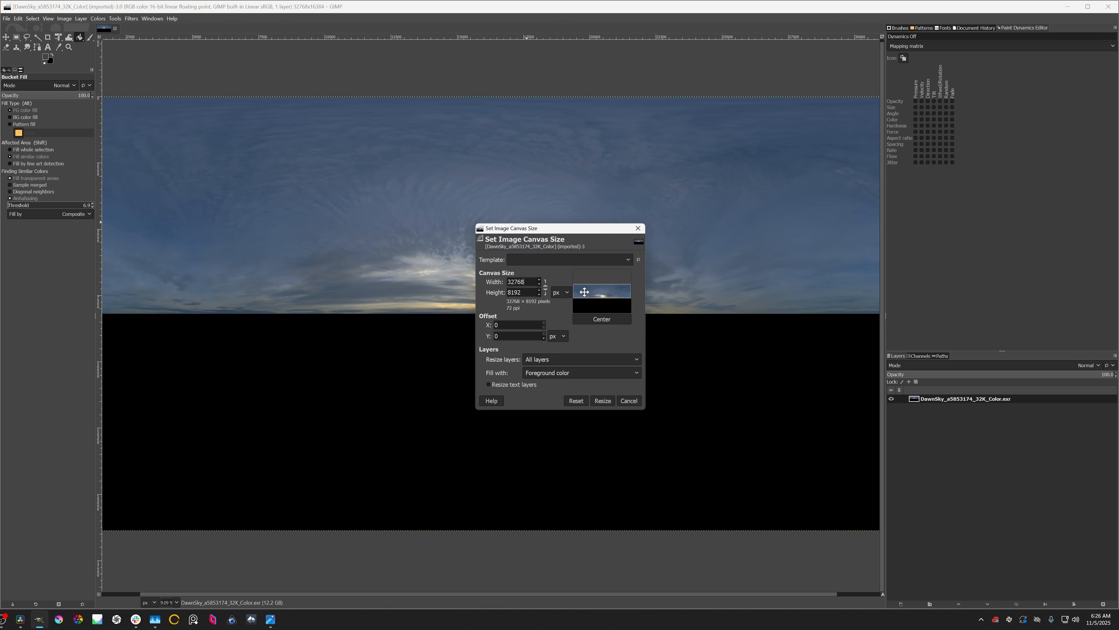
left_click(602, 400)
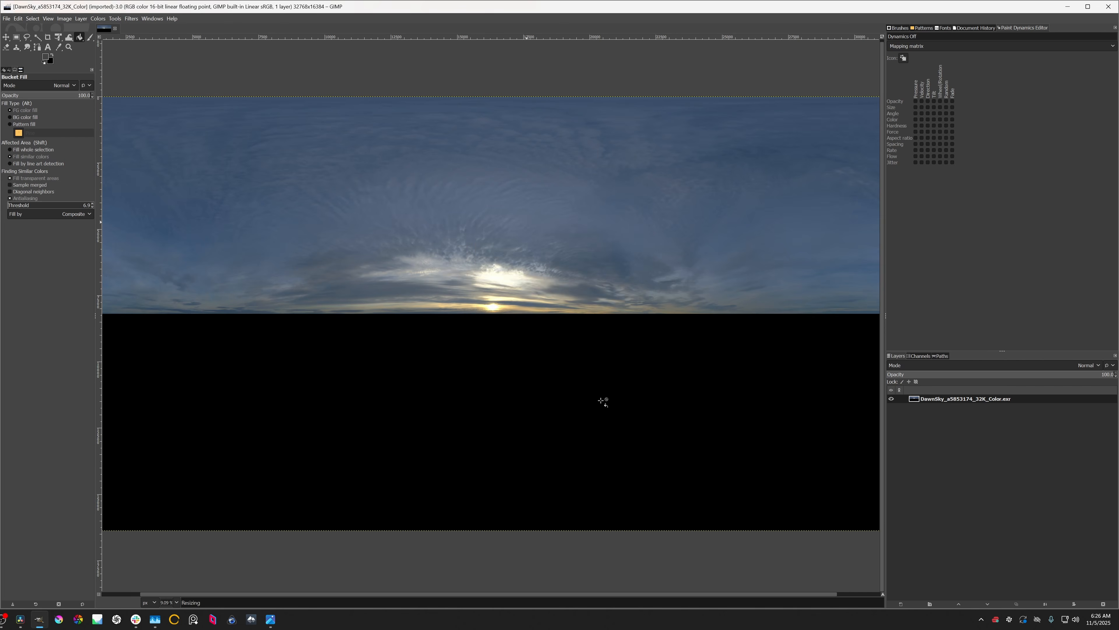
middle_click_drag(472, 285, 470, 344)
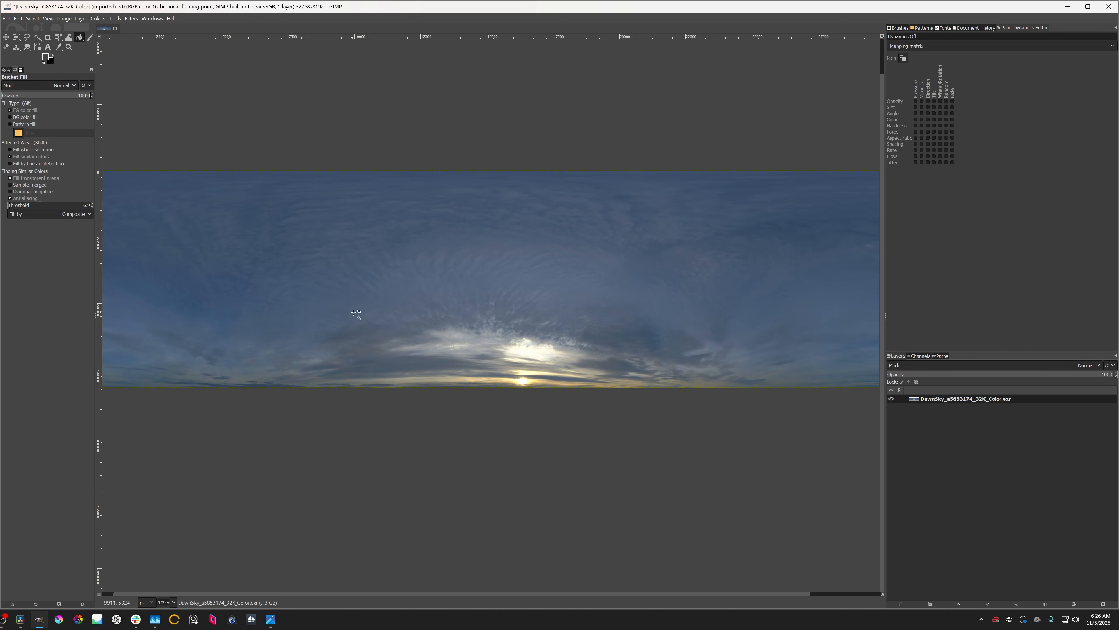
- Switch back to Blender and open DawnSky_a5853174_32K_Color.exr in the full HDRI chain's environment texture node
key("alt+Tab")
middle_click_drag(418, 452, 402, 487)
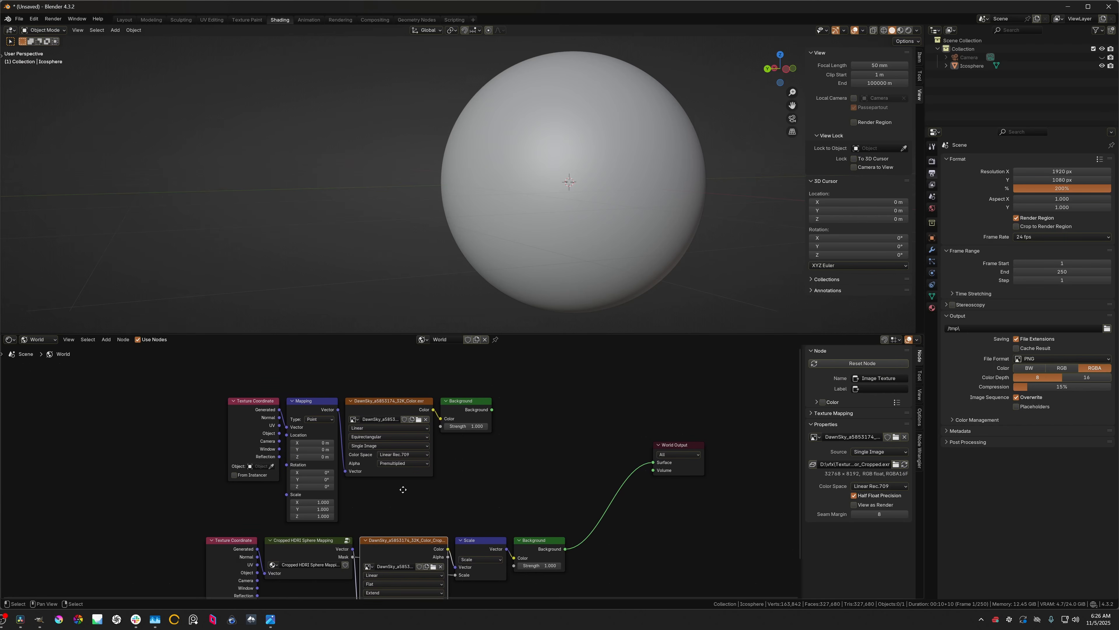
left_click(420, 422)
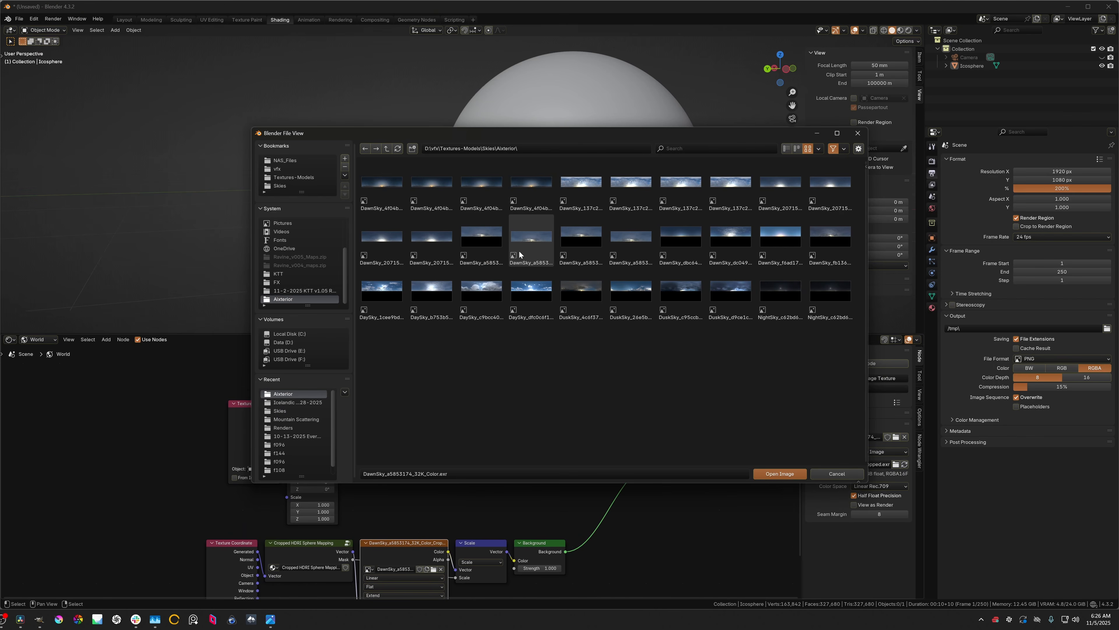
left_click(779, 474)
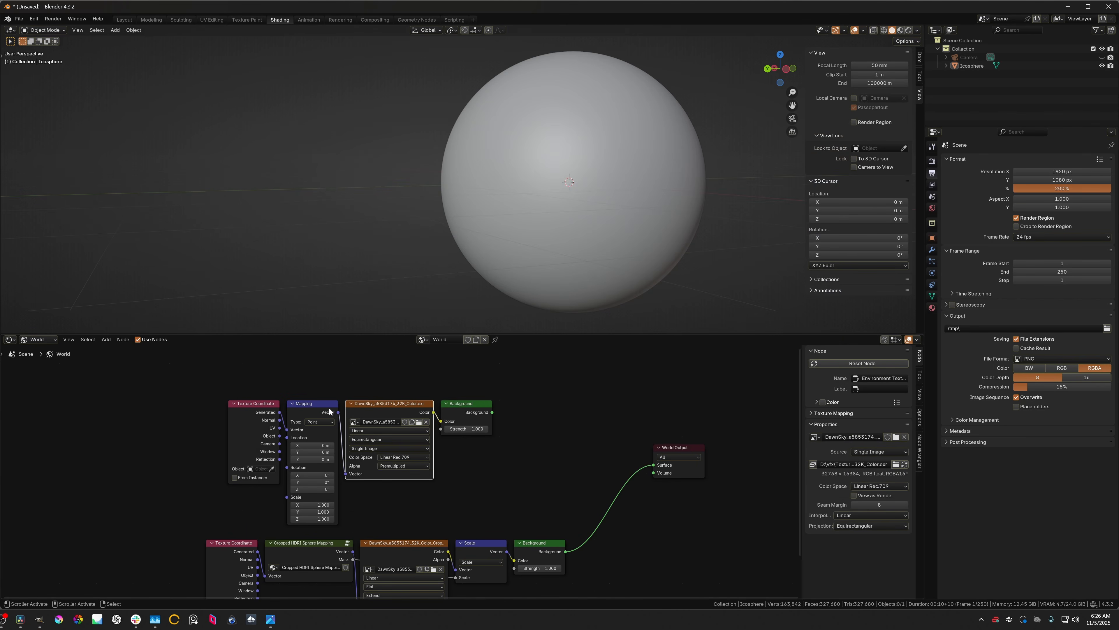
- Examine the full and cropped HDRI node chains, including the Cropped HDRI Sphere Mapping group
left_click_drag(199, 399, 322, 419)
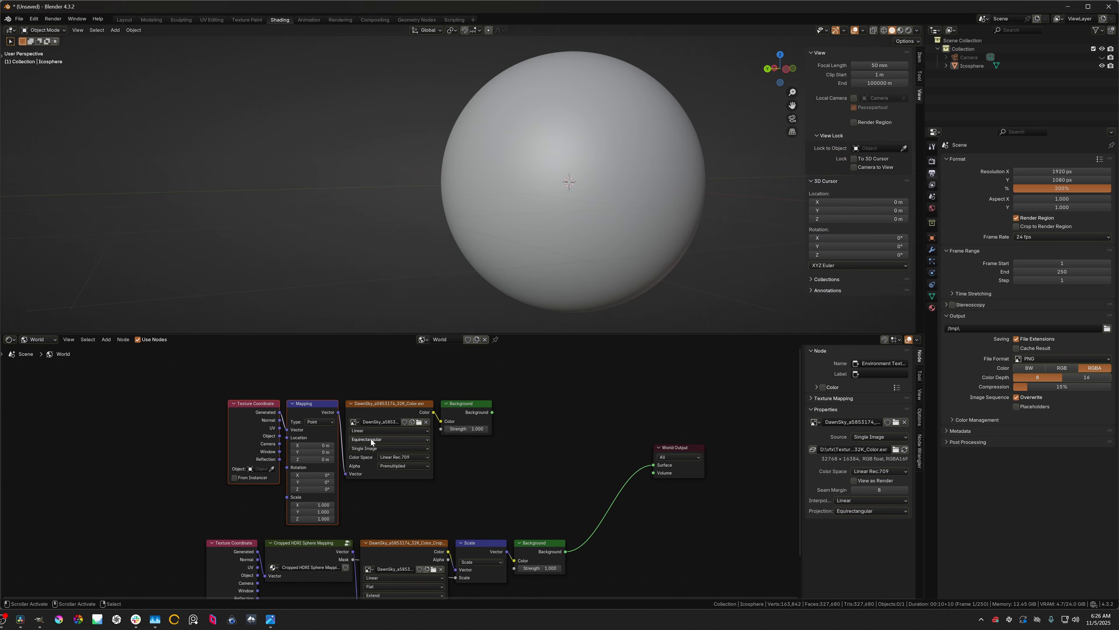
middle_click_drag(482, 469, 446, 470)
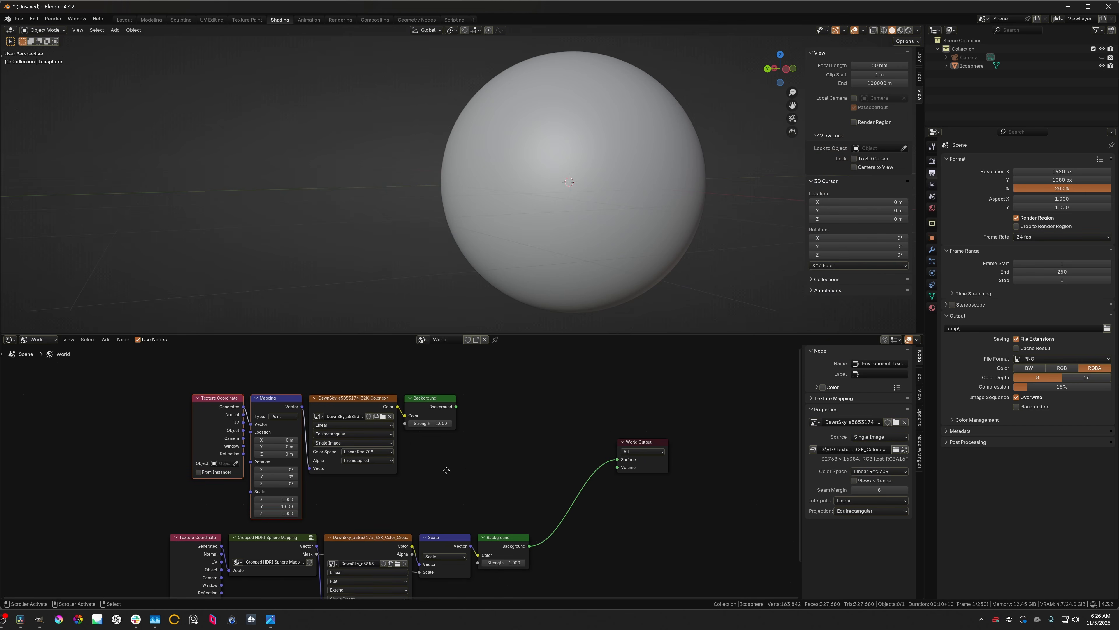
mouse_move(417, 271)
middle_mouse_down()
mouse_move(426, 260)
mouse_move(415, 278)
middle_mouse_up()
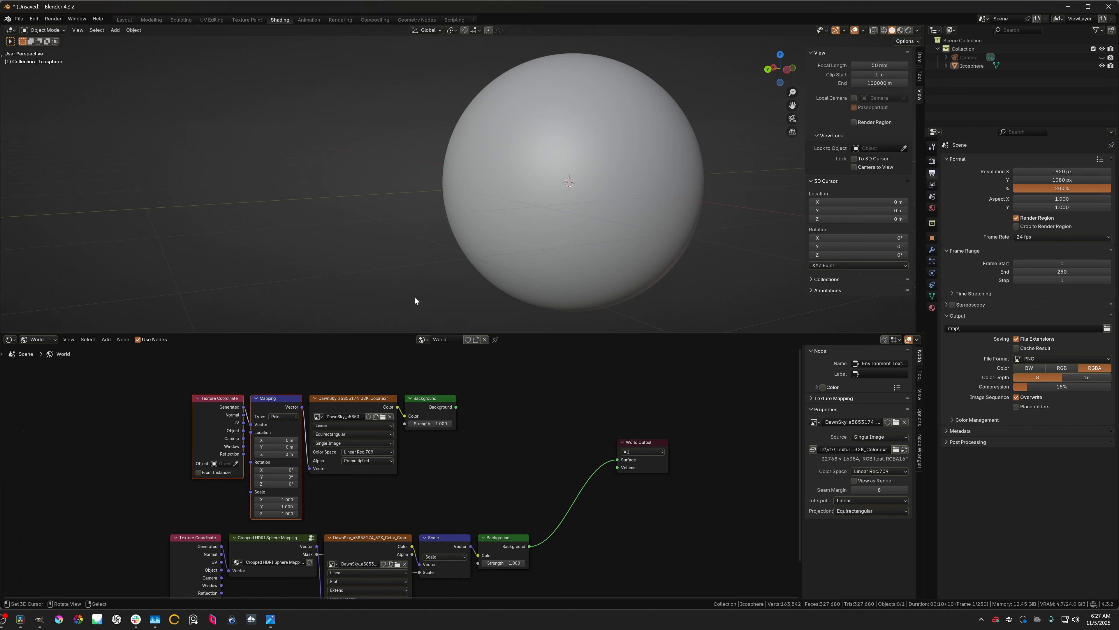
middle_click_drag(469, 475, 477, 433)
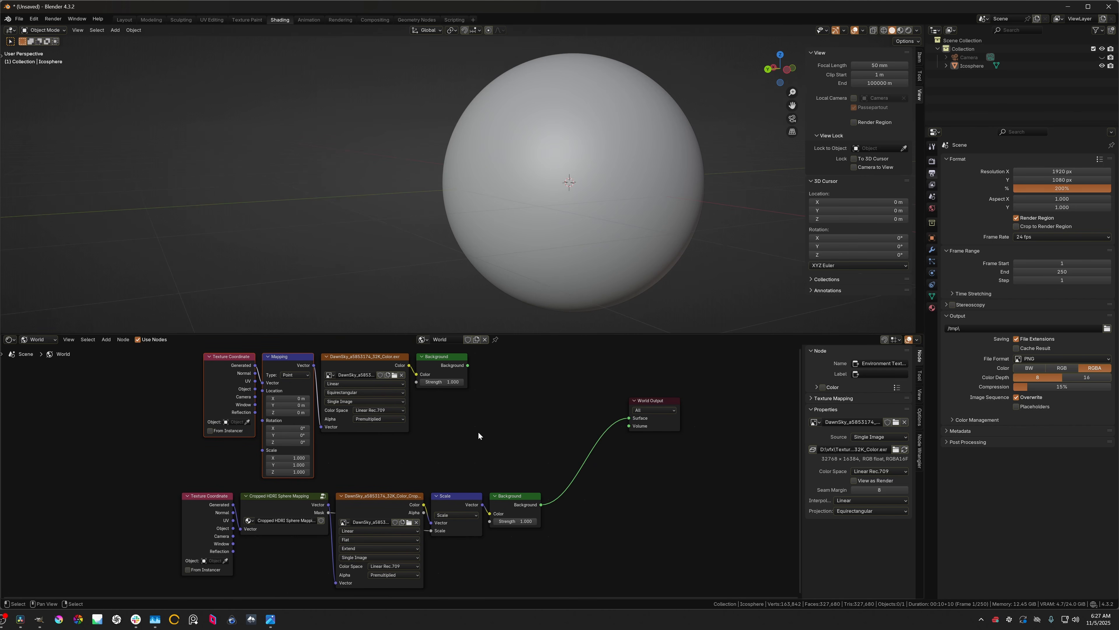
middle_click_drag(385, 469, 420, 450)
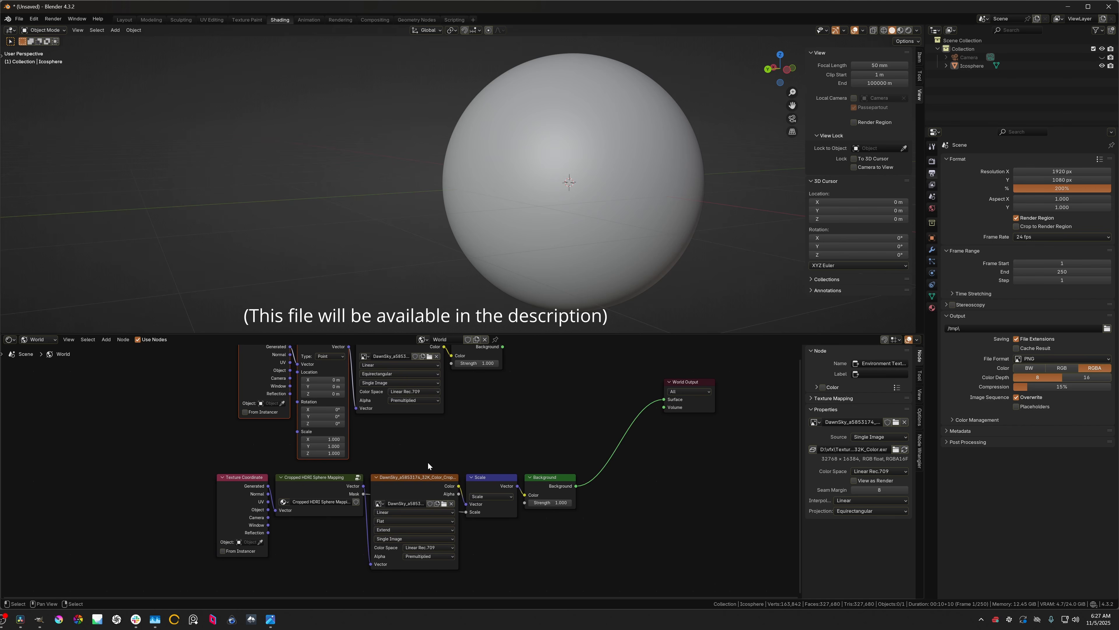
scroll(304, 481, "up", 3)
middle_click_drag(186, 460, 201, 442)
left_click(288, 466)
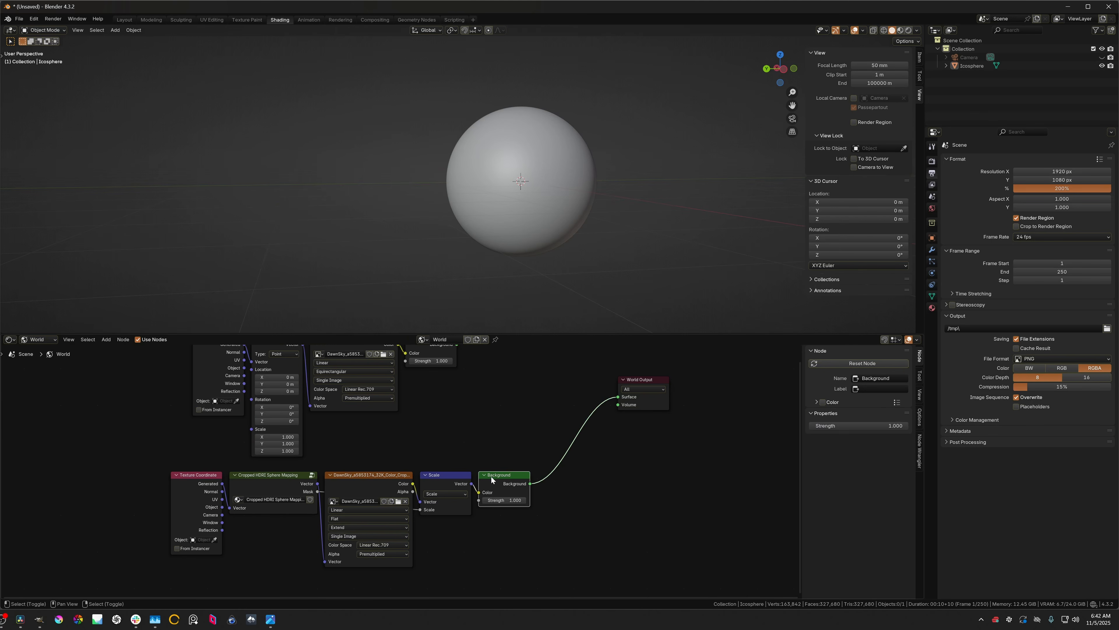
- Duplicate the cropped chain's Background node and place the copy in the empty space below that chain
key("shift+d")
left_click(483, 568)
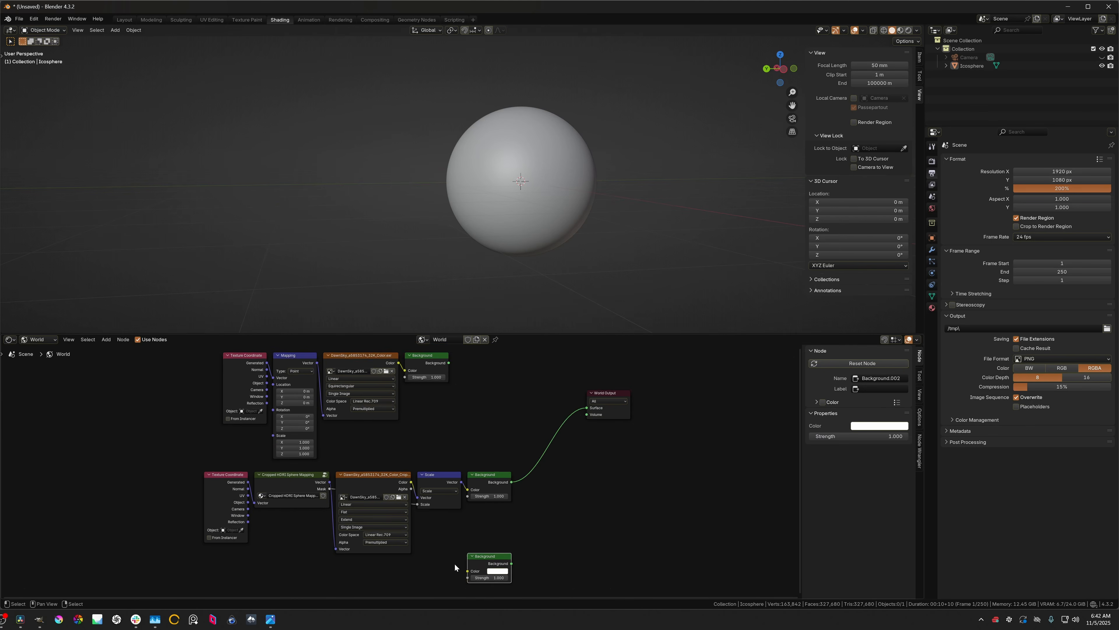
middle_click_drag(482, 569, 537, 448)
scroll(537, 448, "up", 1)
left_click_drag(537, 448, 537, 476)
- Add an Image Texture node in front of the duplicated Background and assign it DawnSky_4f04b51a_32K_Color_cropped.exr
key("shift+a")
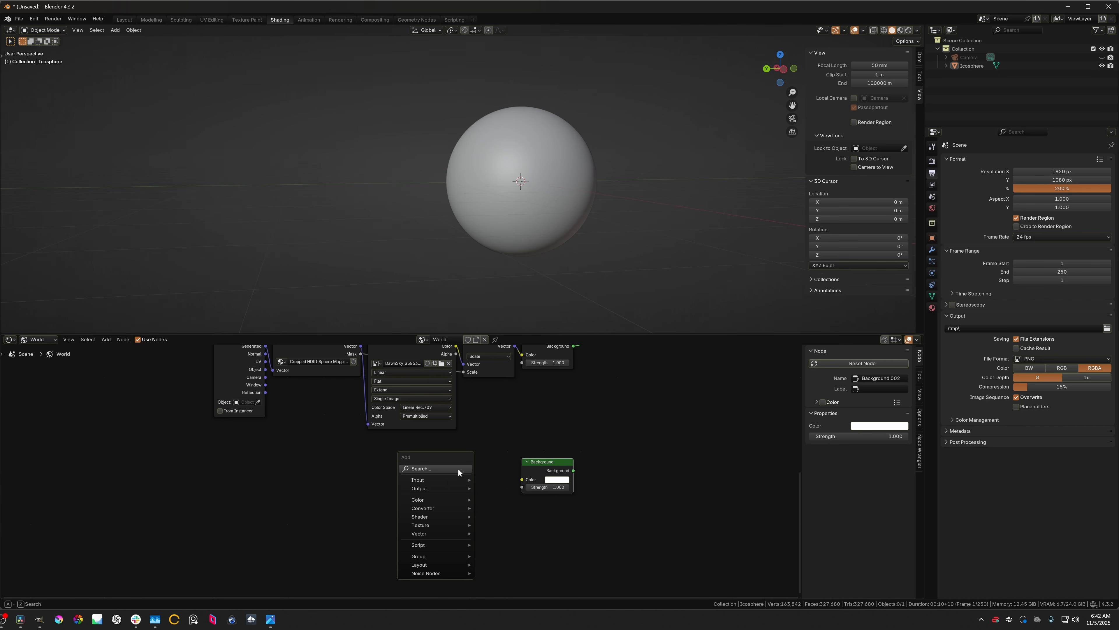
left_click(458, 468)
type("image")
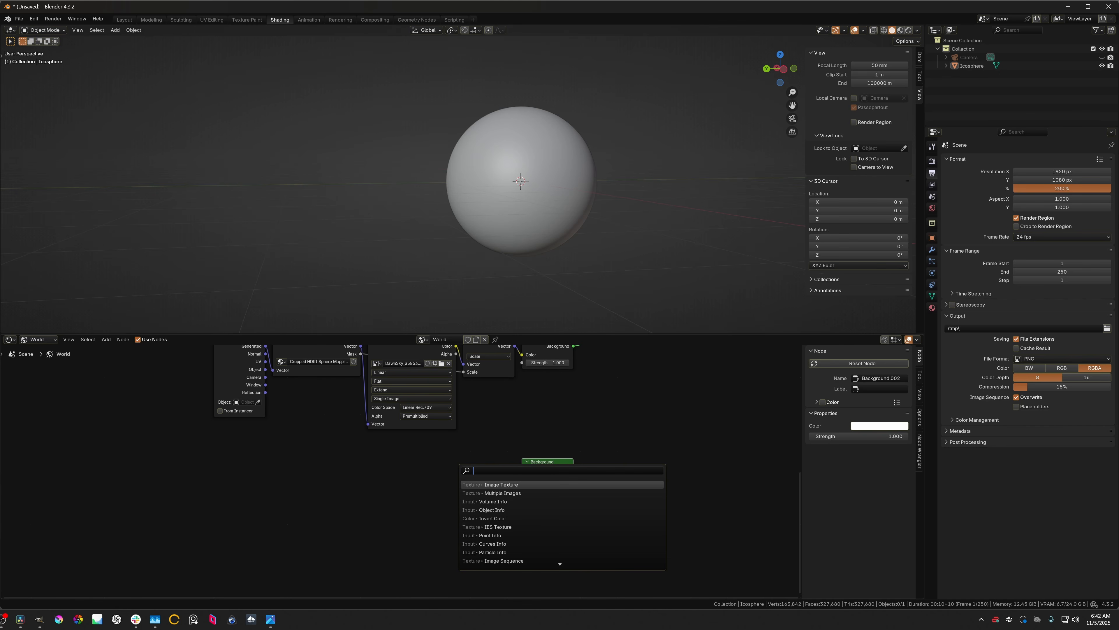
key("Return")
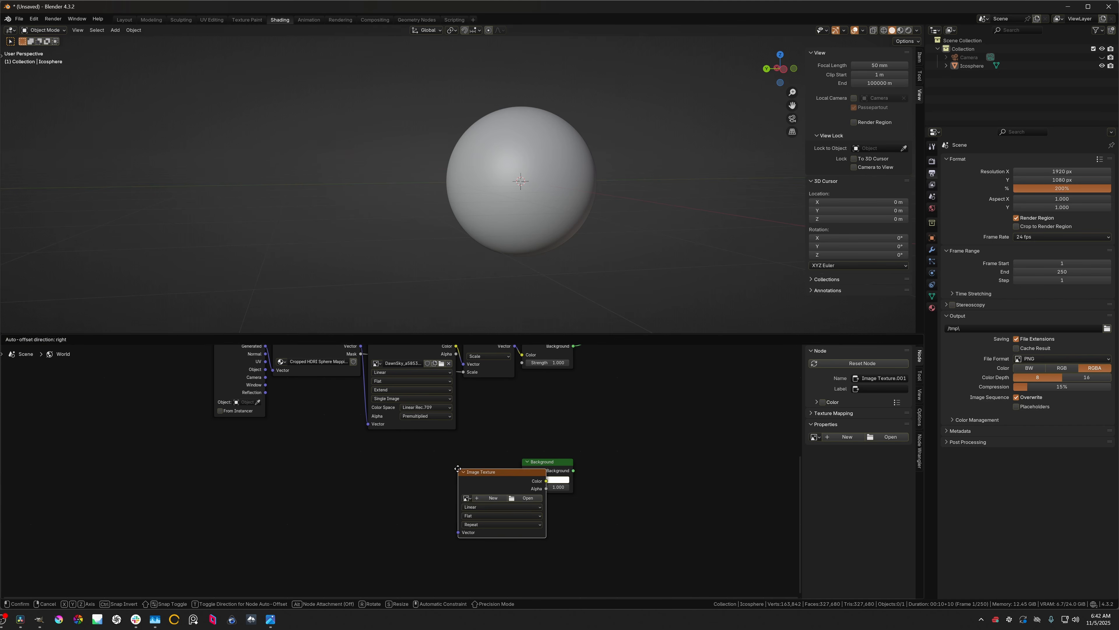
left_click(401, 456)
middle_click_drag(374, 468, 376, 471)
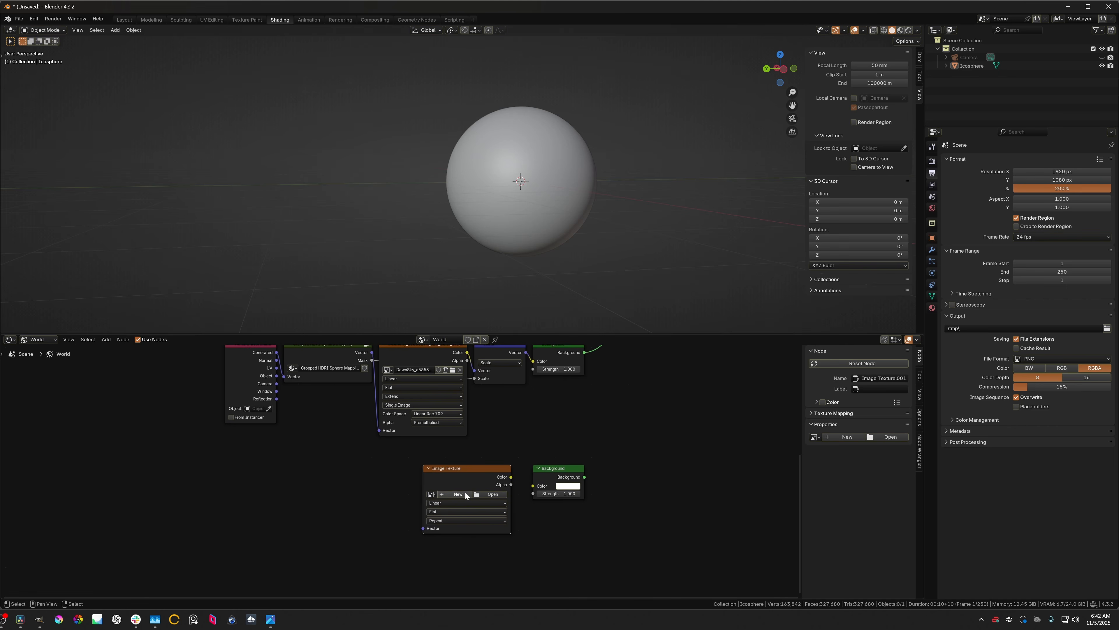
left_click(431, 493)
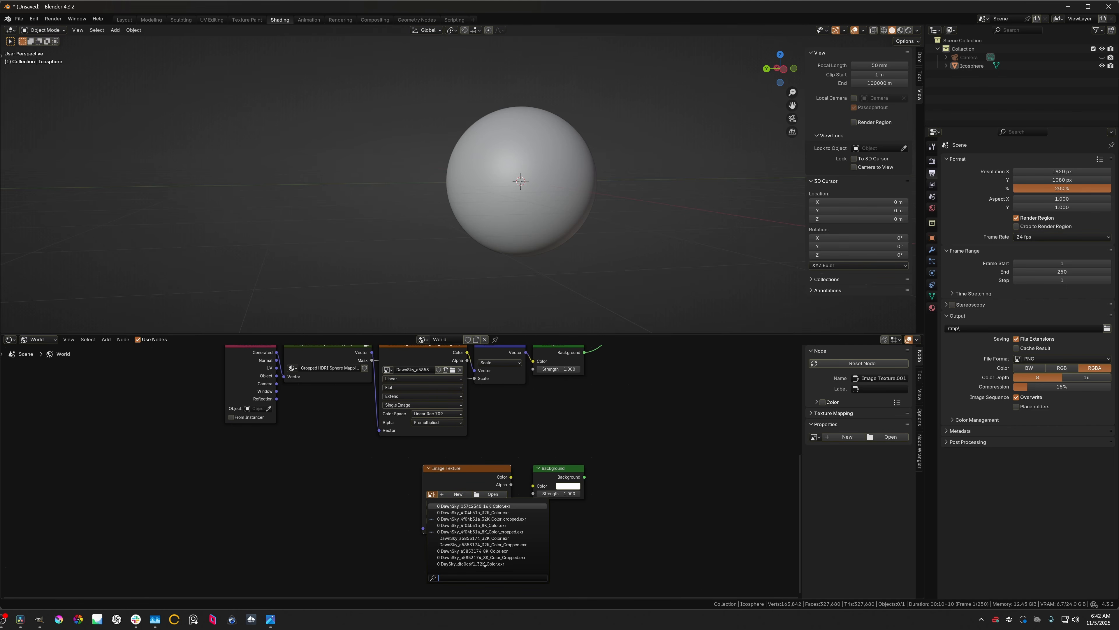
left_click(481, 518)
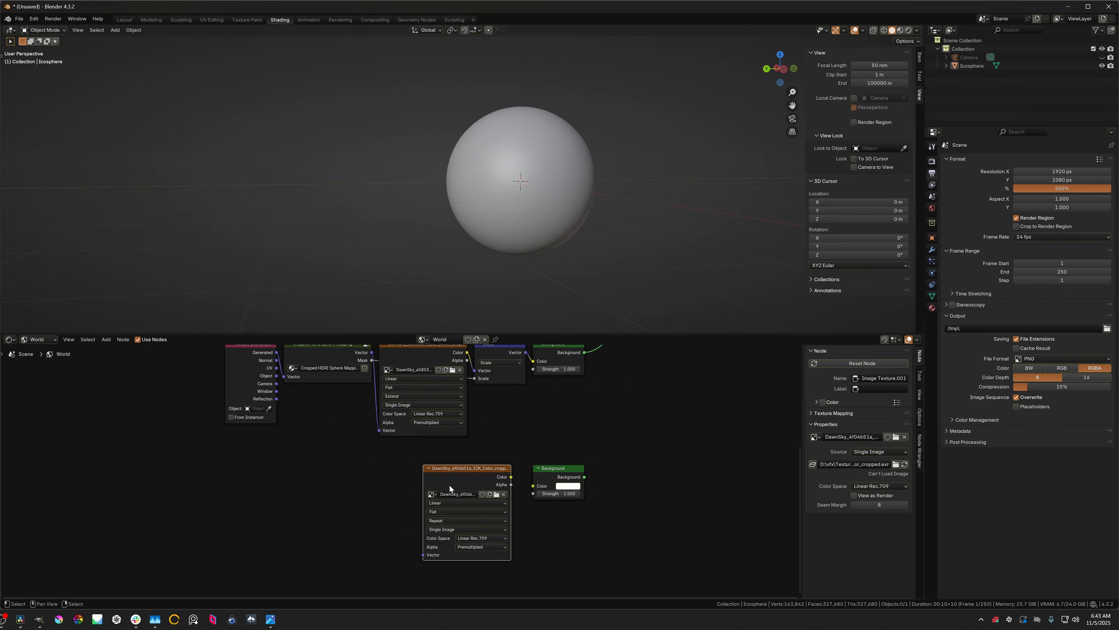
- Add the Cropped HDRI Sphere Mapping group node in front of the new Image Texture node
scroll(347, 424, "down", 1)
key("shift+a")
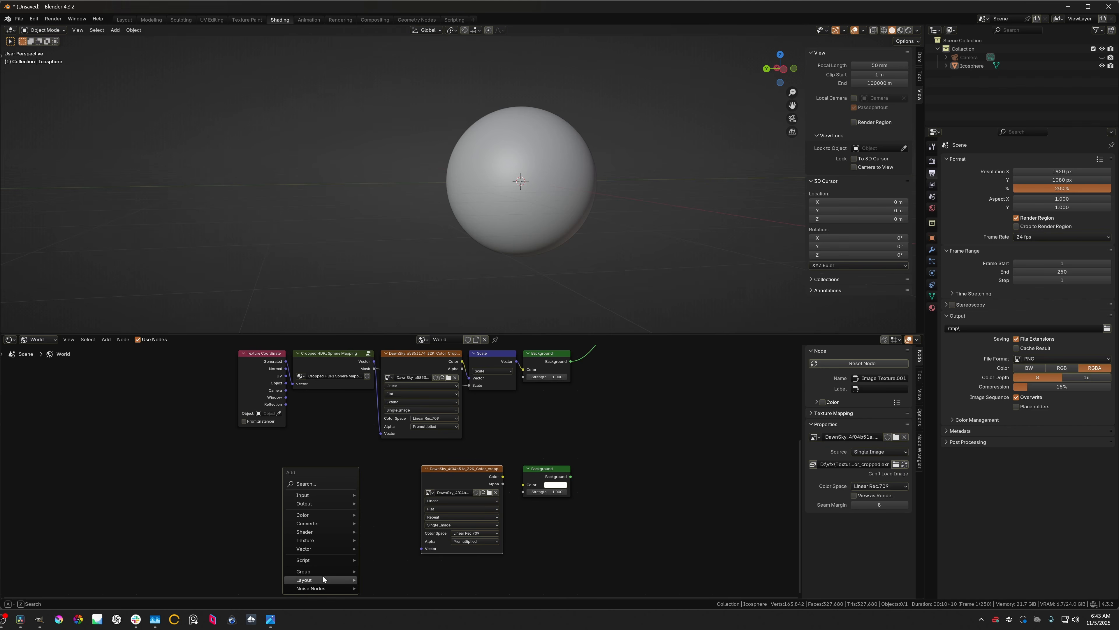
mouse_move(323, 572)
left_click(384, 571)
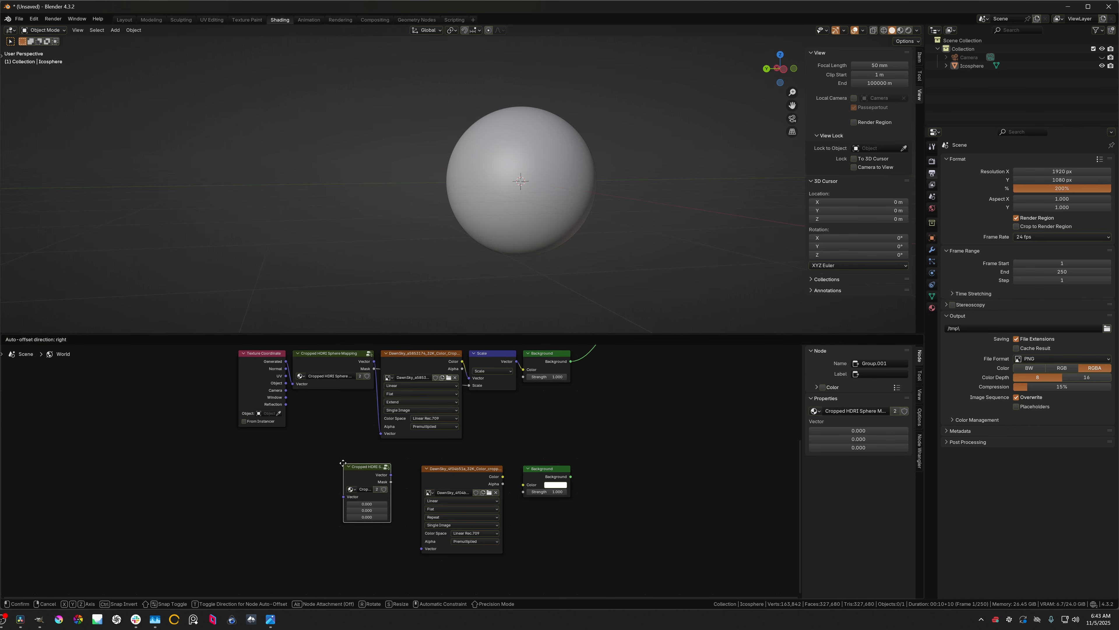
left_click(339, 467)
scroll(307, 480, "up", 2)
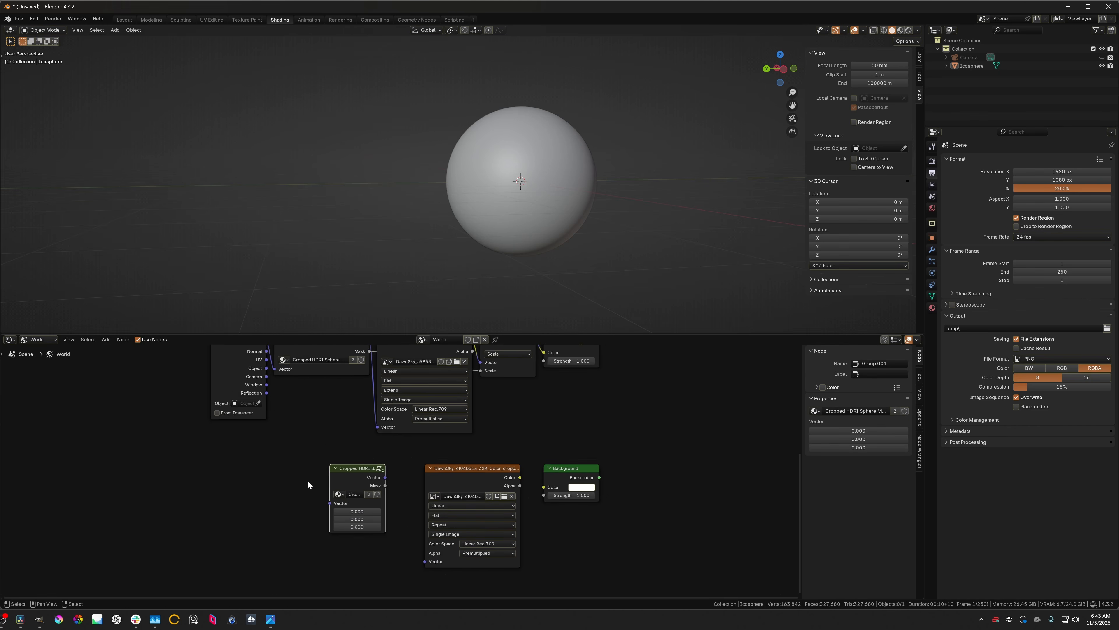
- Add a Texture Coordinate node in front of the new Cropped HDRI Sphere Mapping group
middle_click_drag(365, 476, 388, 483)
key("shift+a")
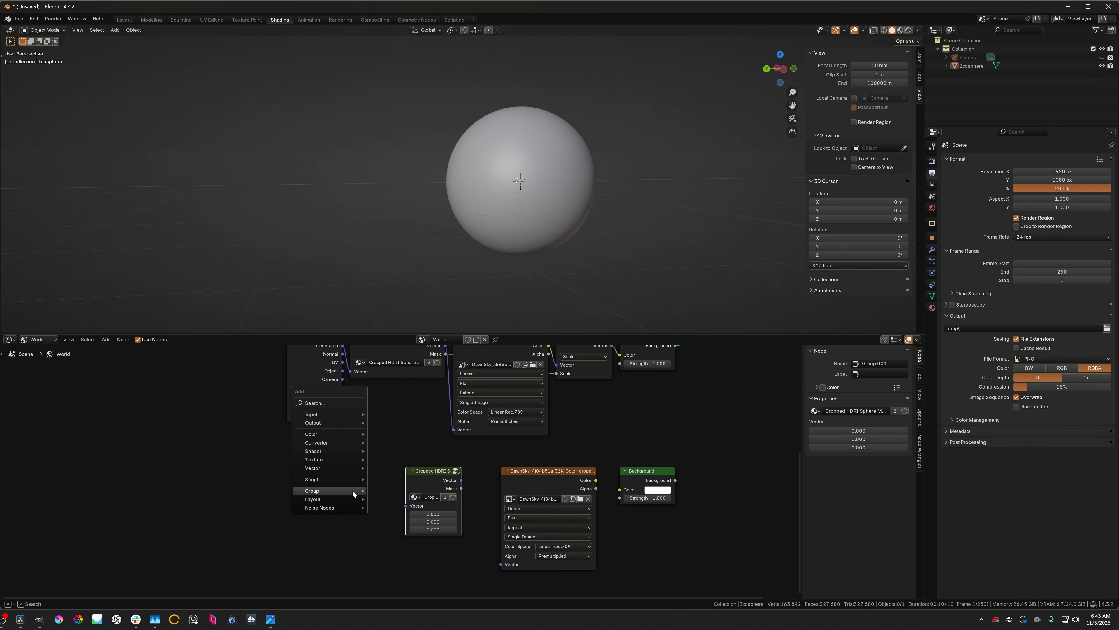
type("texture cv")
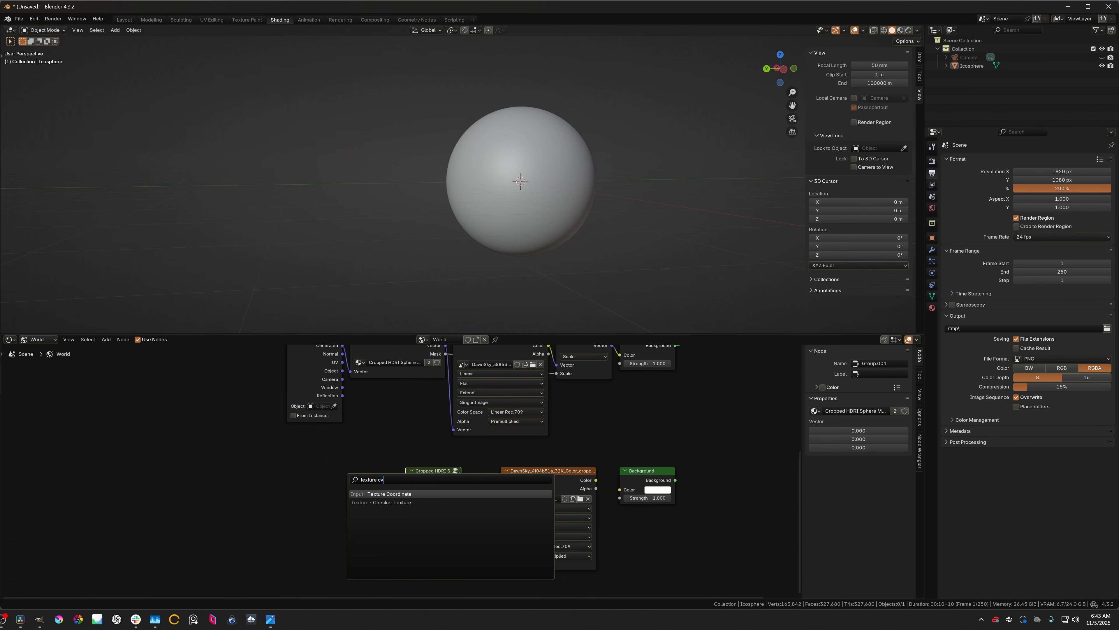
key("Return")
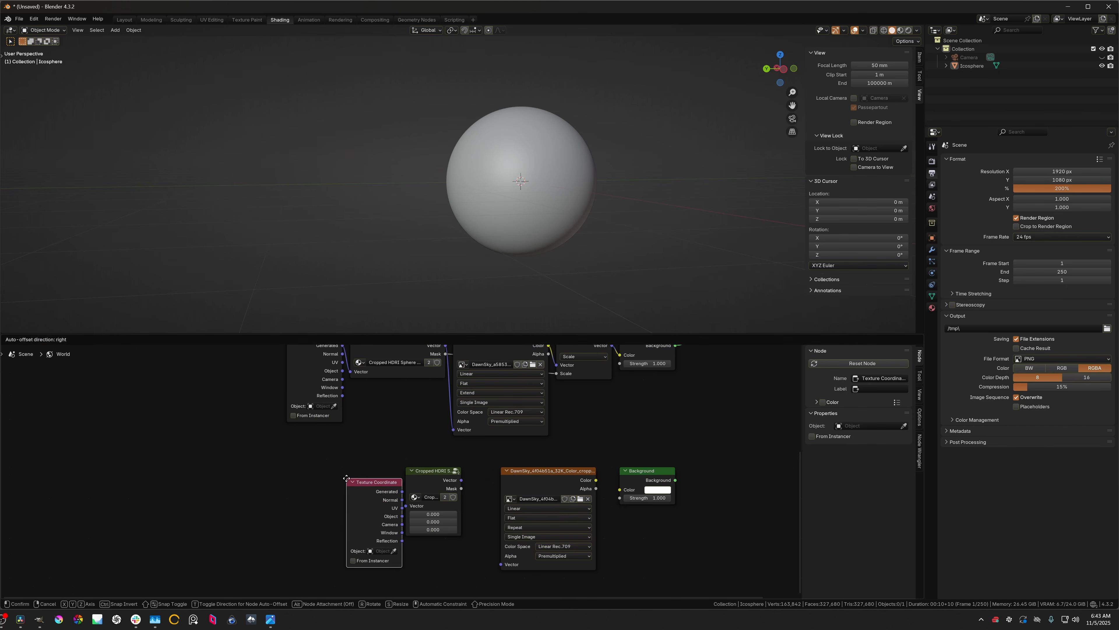
left_click(308, 467)
- Link Generated coordinates to the mapping group's Vector input, and the group's Vector output to the Image Texture's Vector
left_click_drag(334, 472, 370, 479)
scroll(473, 487, "up", 1)
scroll(489, 517, "up", 2)
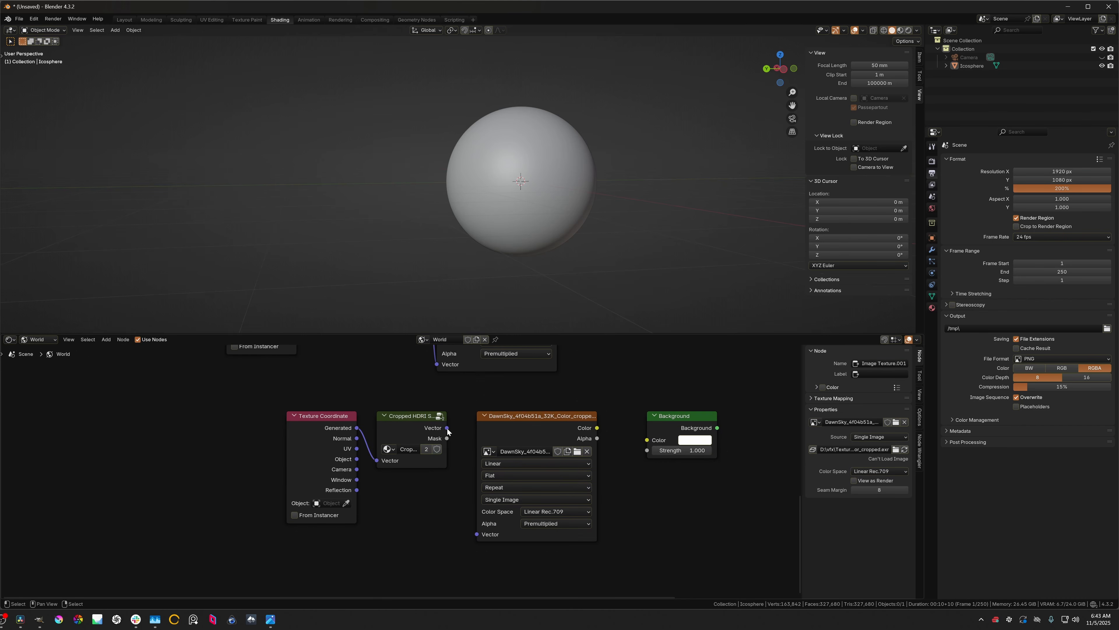
left_click_drag(447, 428, 477, 534)
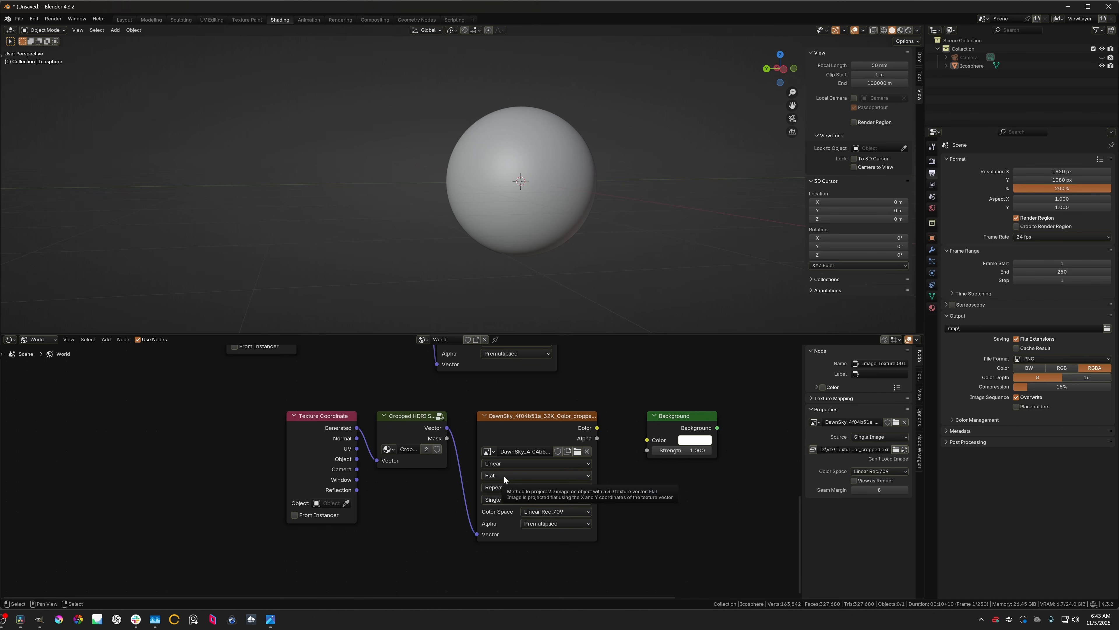
- Check the new Image Texture node's interpolation choices, keep Linear, and set its extension to Extend
left_click(496, 465)
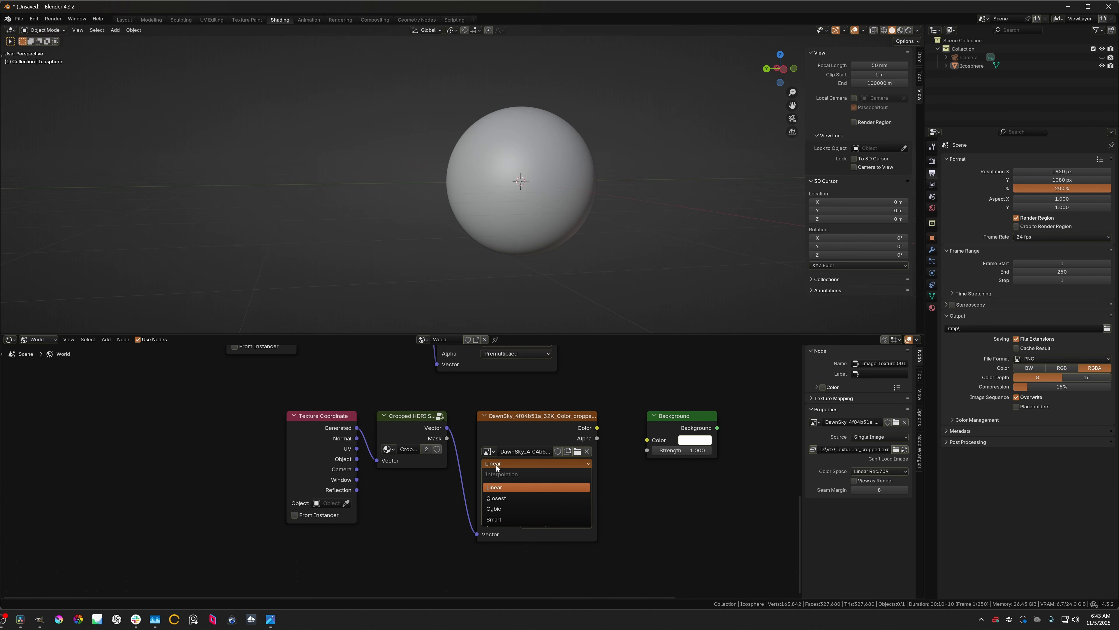
left_click(496, 463)
left_click(497, 487)
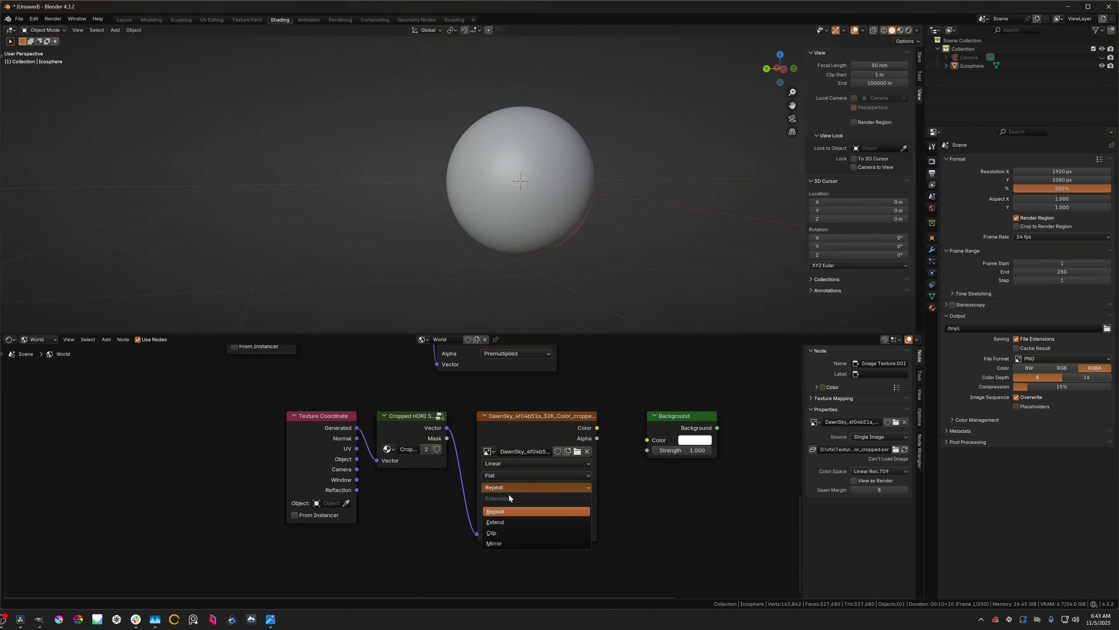
left_click(501, 522)
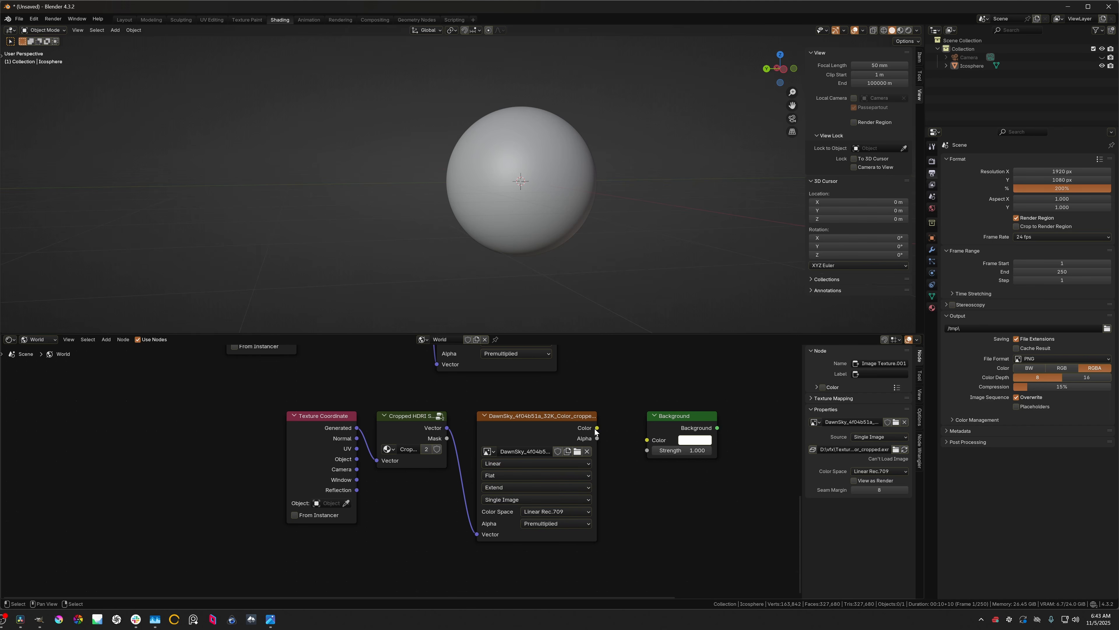
- Link the new image's Color to the duplicated Background, move that Background closer, and connect it to the World Output's Surface
left_click_drag(596, 427, 646, 439)
middle_click_drag(646, 438, 580, 507)
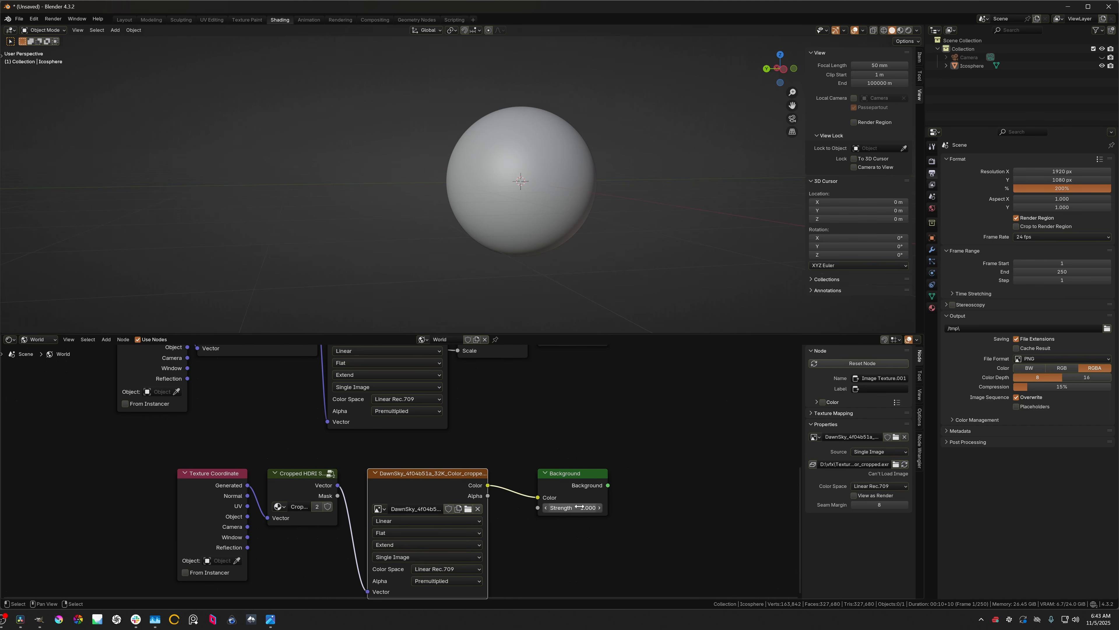
left_click_drag(587, 484, 546, 484)
left_click(536, 482, "ctrl+shift")
scroll(657, 445, "down", 2)
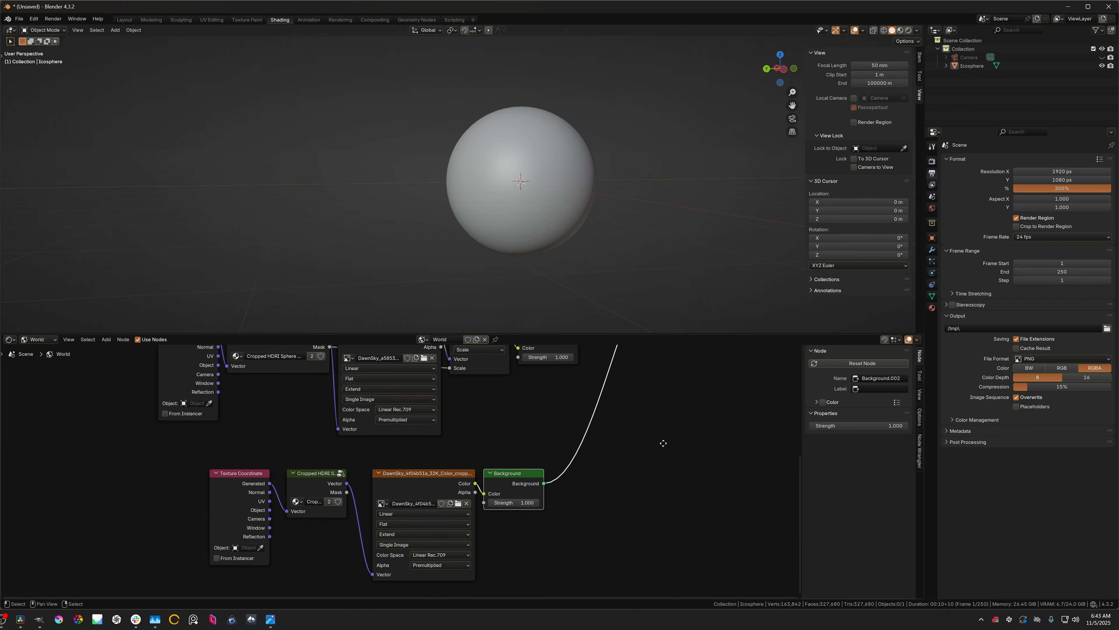
middle_click_drag(663, 443, 600, 522)
scroll(606, 414, "down", 1)
scroll(618, 401, "down", 1)
middle_click_drag(619, 402, 570, 460)
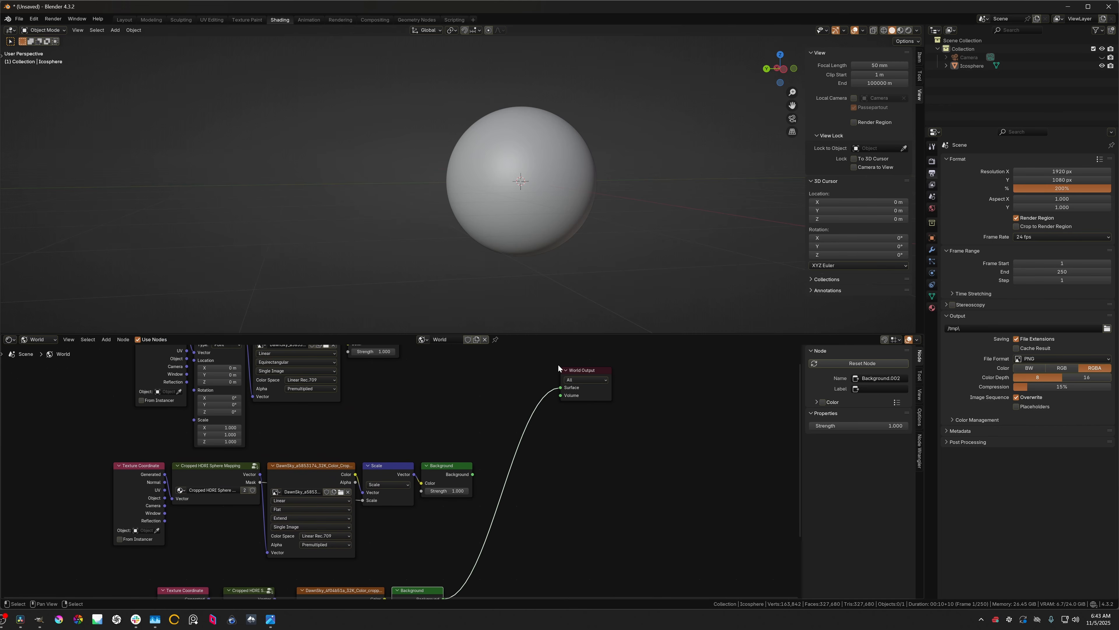
scroll(489, 424, "down", 2)
- Switch the 3D viewport to Rendered shading and orbit to the sun and horizon behind the sphere
key("z")
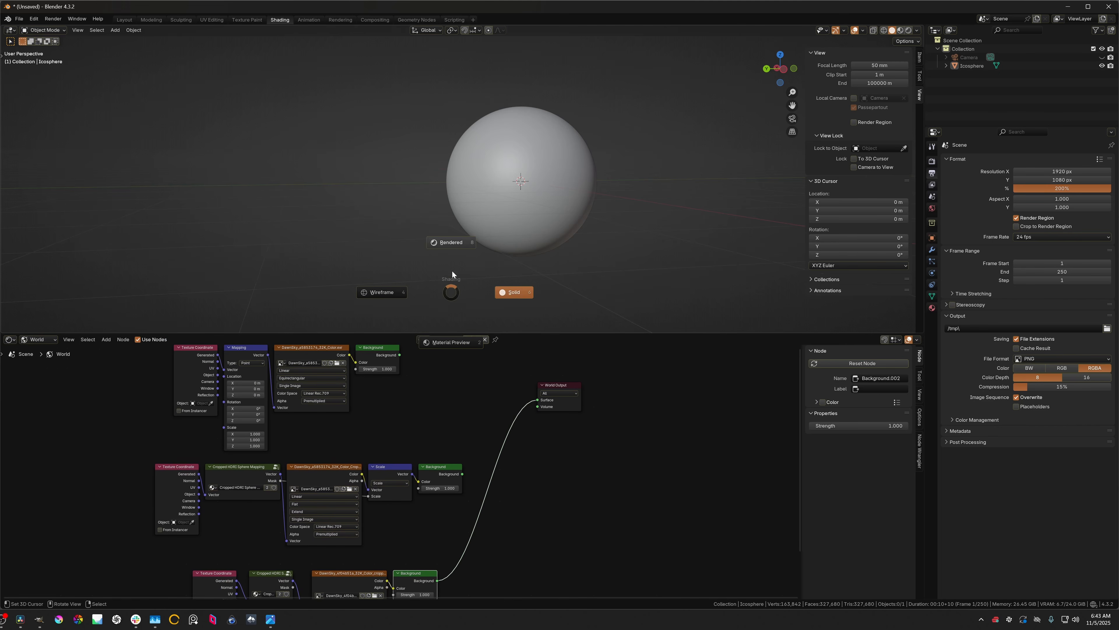
left_click(452, 242)
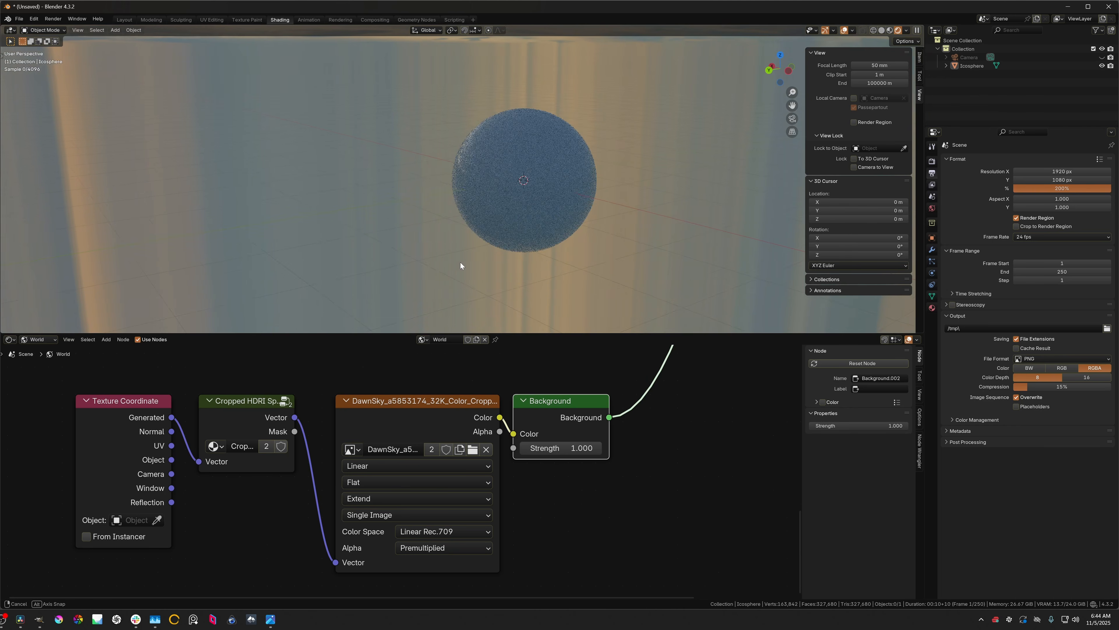
mouse_move(460, 262)
middle_mouse_down()
mouse_move(480, 212)
mouse_move(335, 209)
middle_mouse_up()
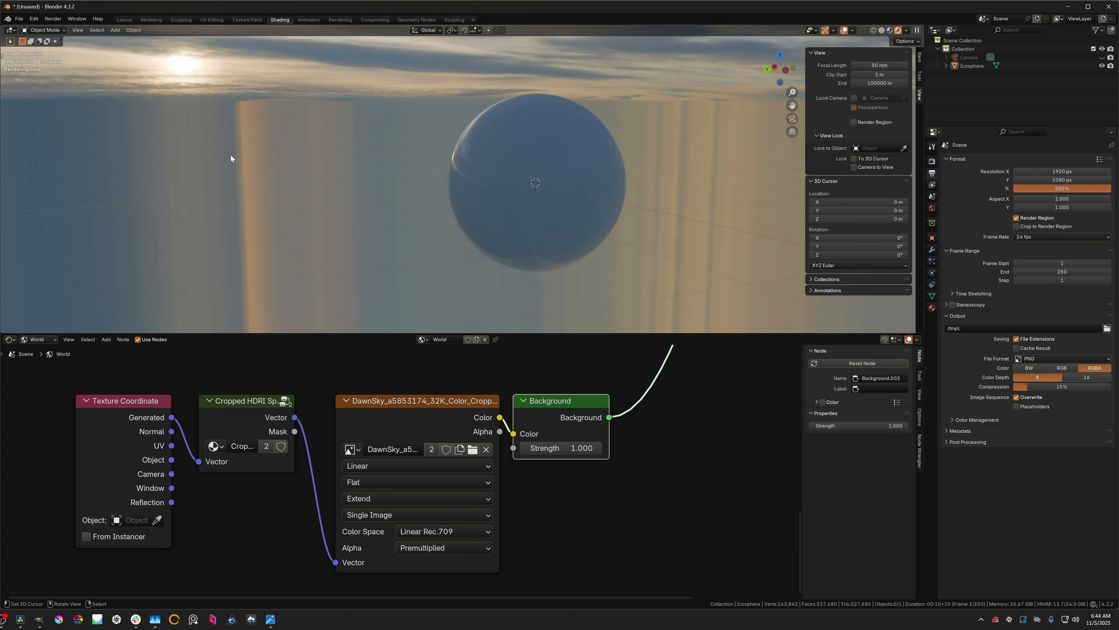
middle_click_drag(262, 167, 268, 174)
- Space out the new chain and insert a Vector Math node between the Image Texture's Color and the Background
scroll(402, 425, "down", 3)
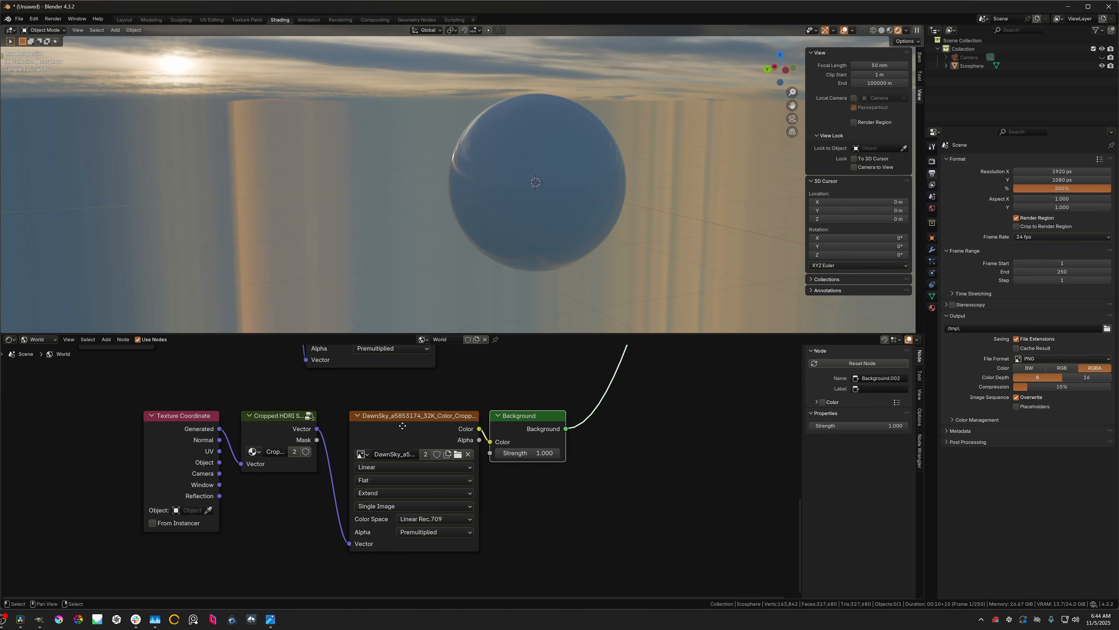
mouse_move(394, 426)
left_mouse_down()
mouse_move(361, 426)
mouse_move(373, 426)
left_mouse_up()
left_click_drag(536, 423, 611, 423)
scroll(528, 421, "down", 3)
middle_click_drag(501, 418, 488, 457)
key("shift+a")
left_click(452, 386)
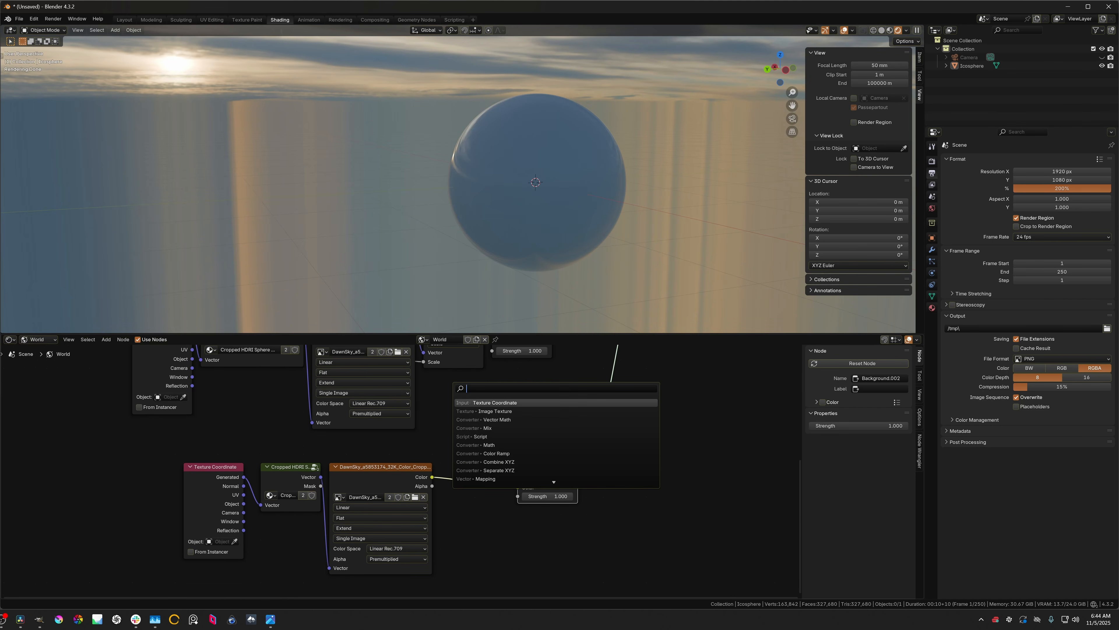
type("vecto")
key("Return")
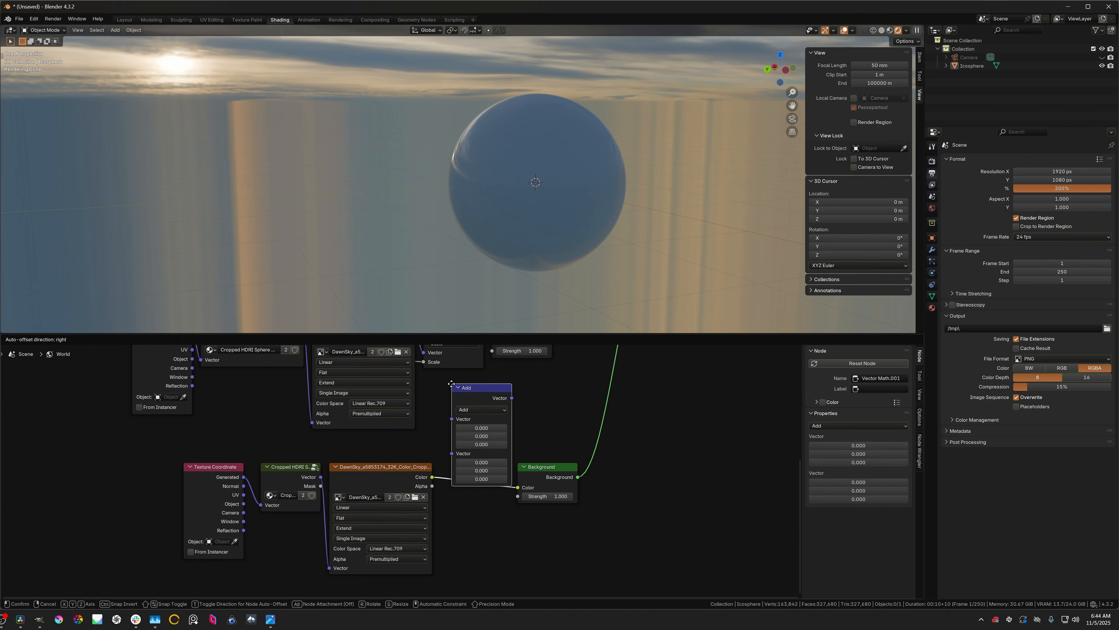
left_click(480, 452)
- Set the Vector Math operation to Scale and link the mapping group's Mask output to its Scale input
left_click(477, 448)
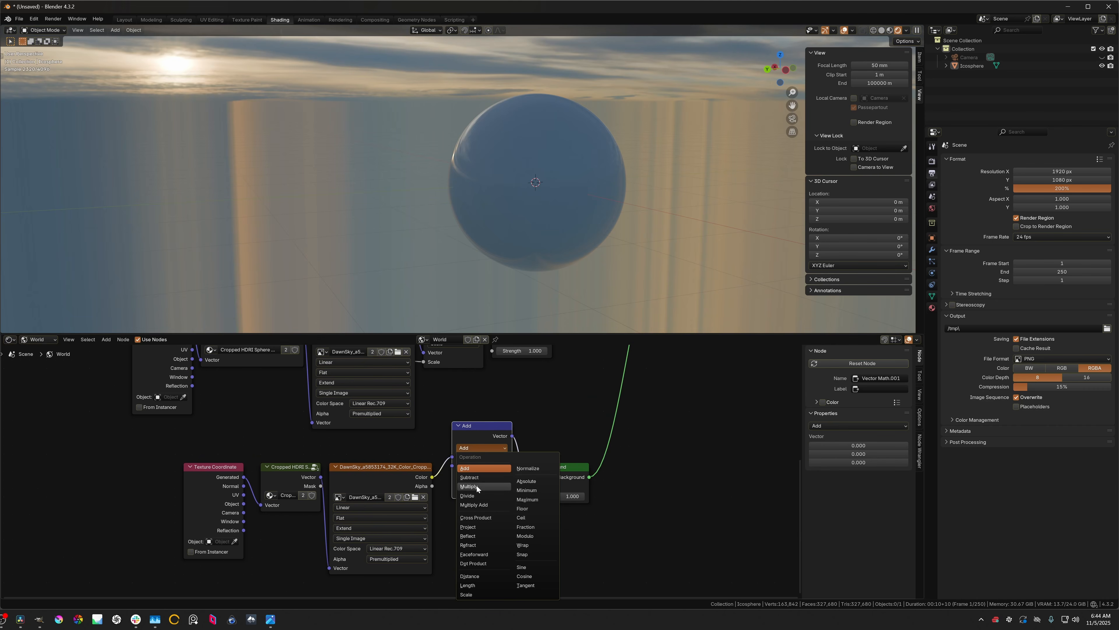
left_click(466, 593)
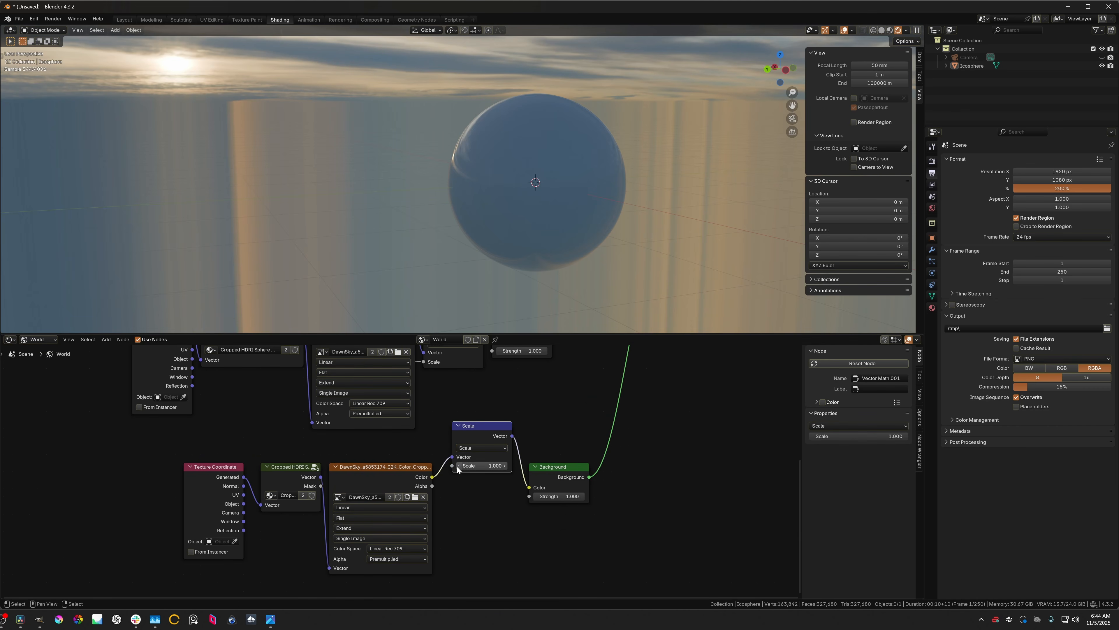
left_click_drag(453, 465, 320, 485)
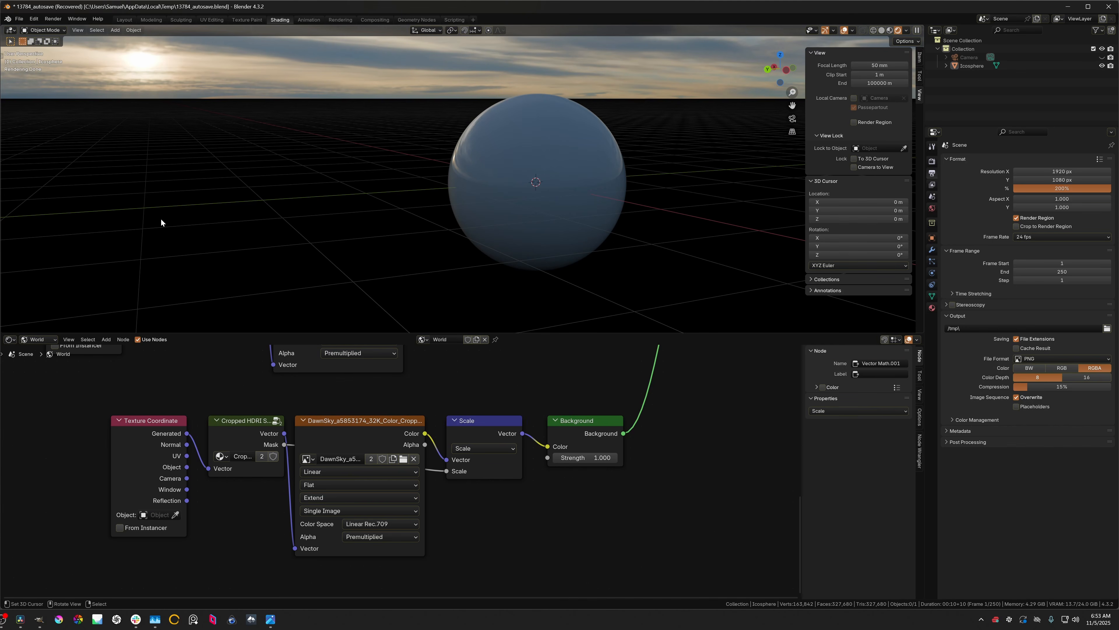
- Mute the Scale node and orbit the rendered view to examine the area below the horizon without the mask
middle_click_drag(161, 219, 211, 192)
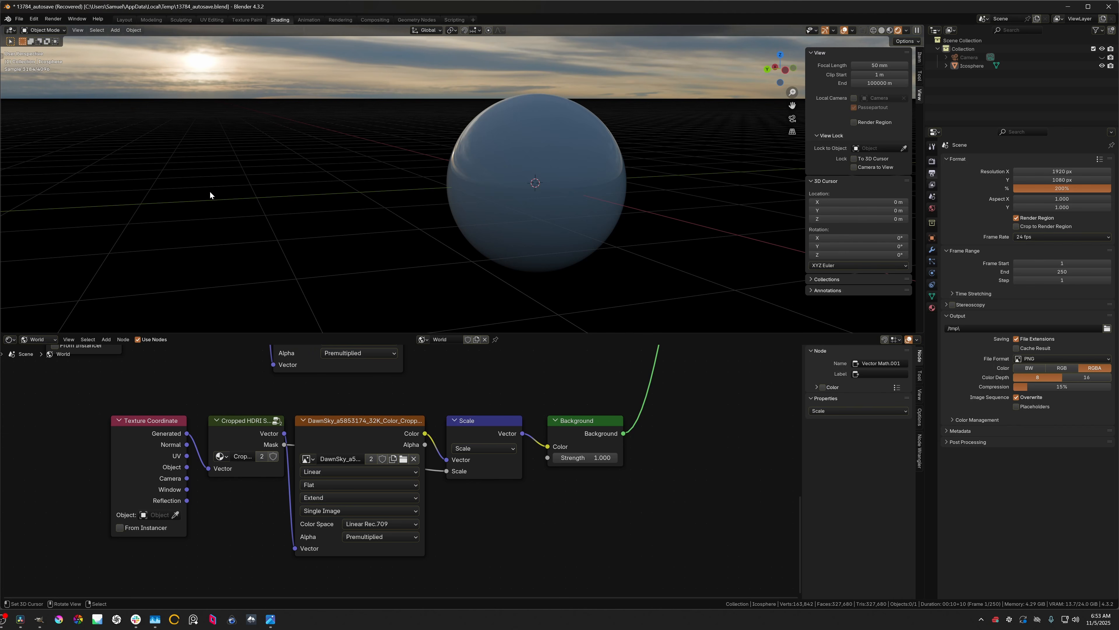
left_click(471, 438)
key("m")
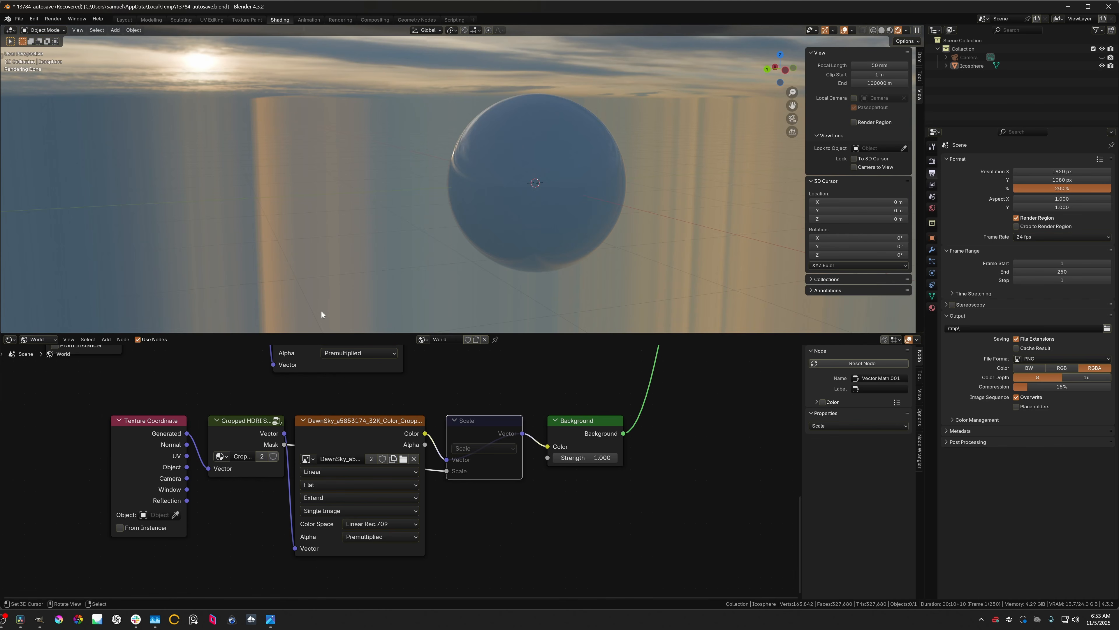
left_click(345, 499)
middle_click_drag(224, 205, 285, 210)
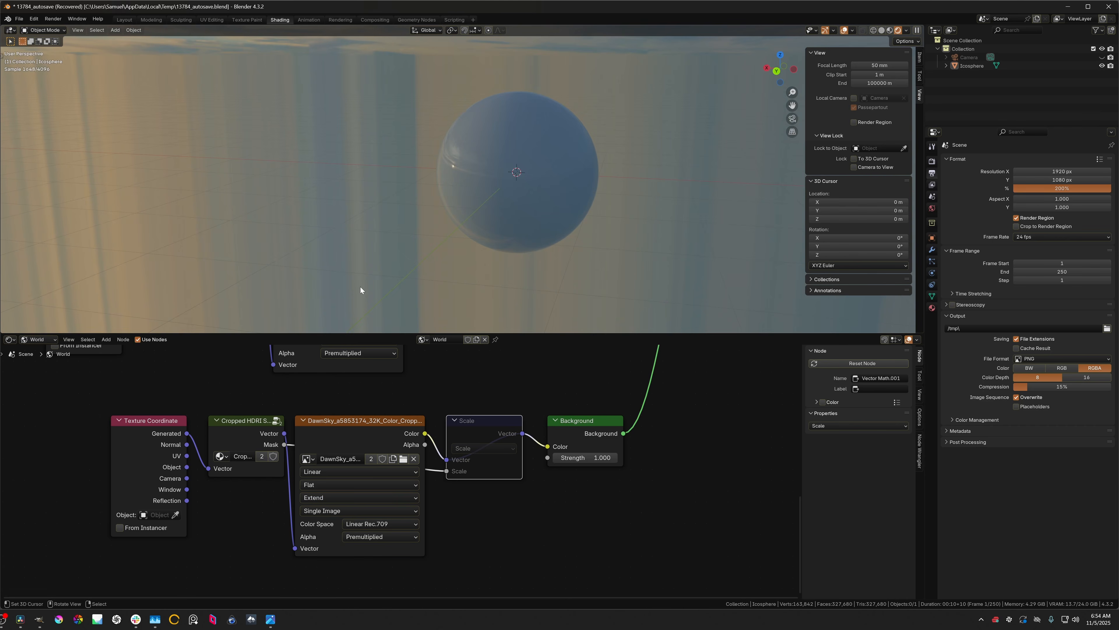
middle_click_drag(363, 292, 413, 270)
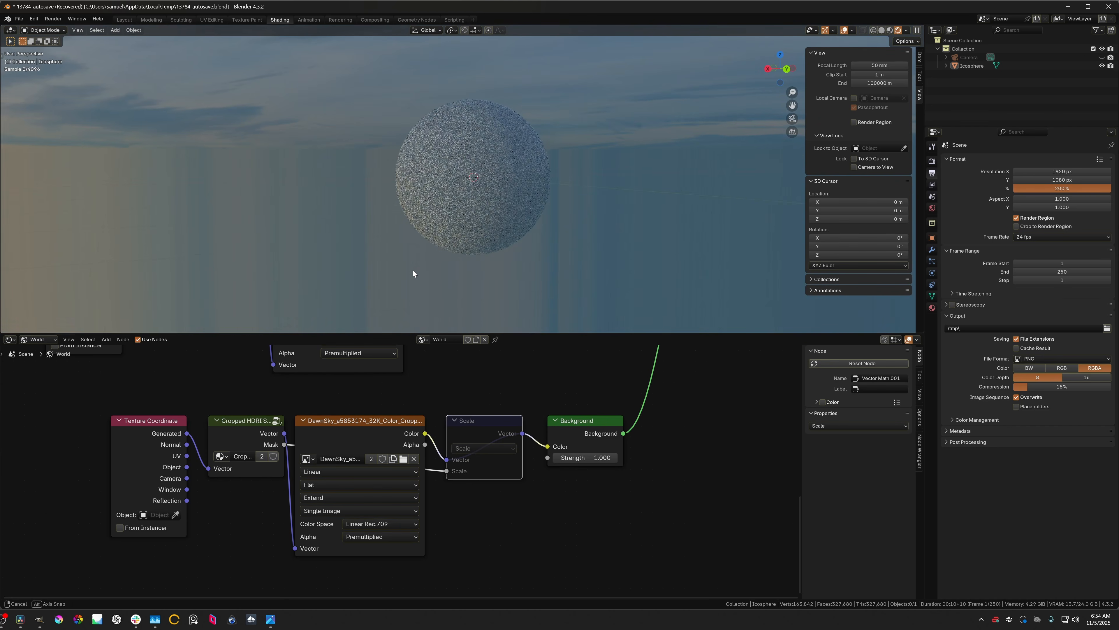